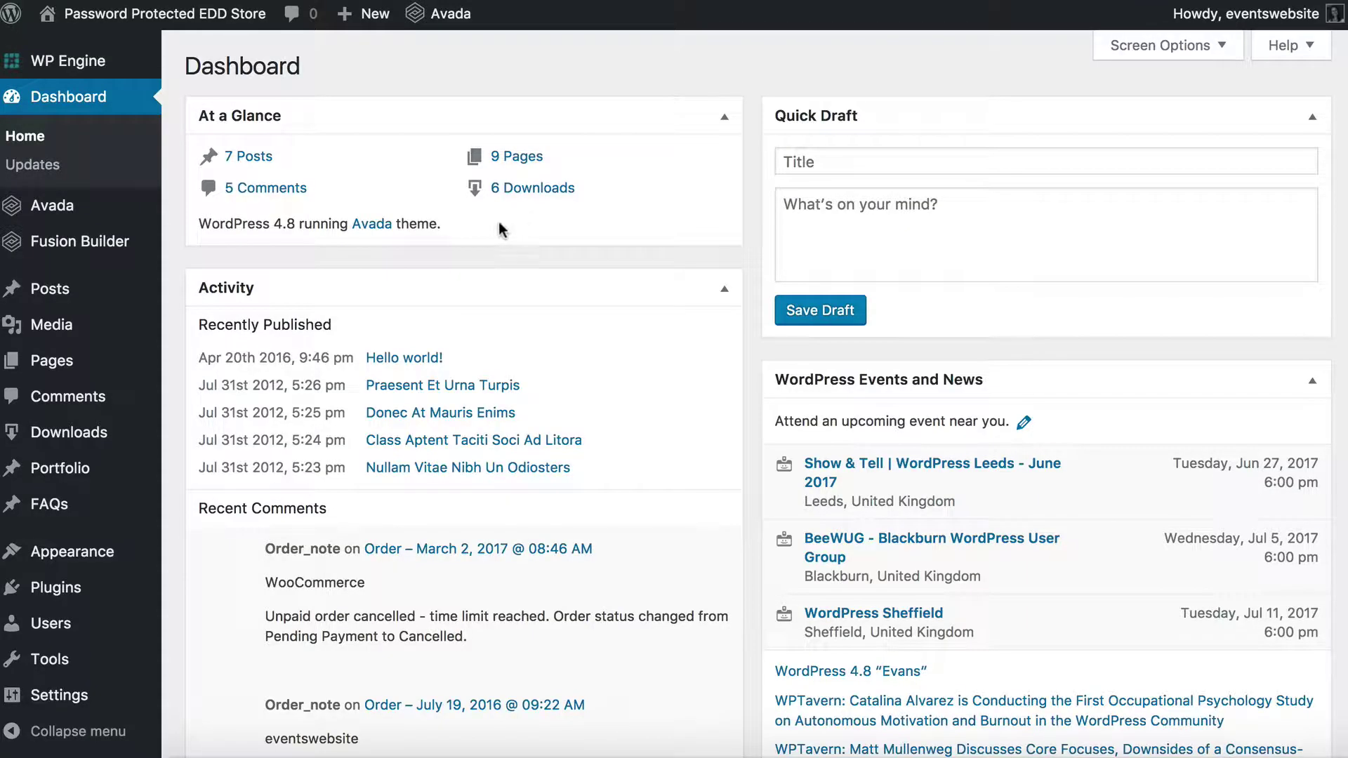
Upload password-protected-categories.zip through Plugins > Add New > Upload Plugin
mouse_move(48, 294)
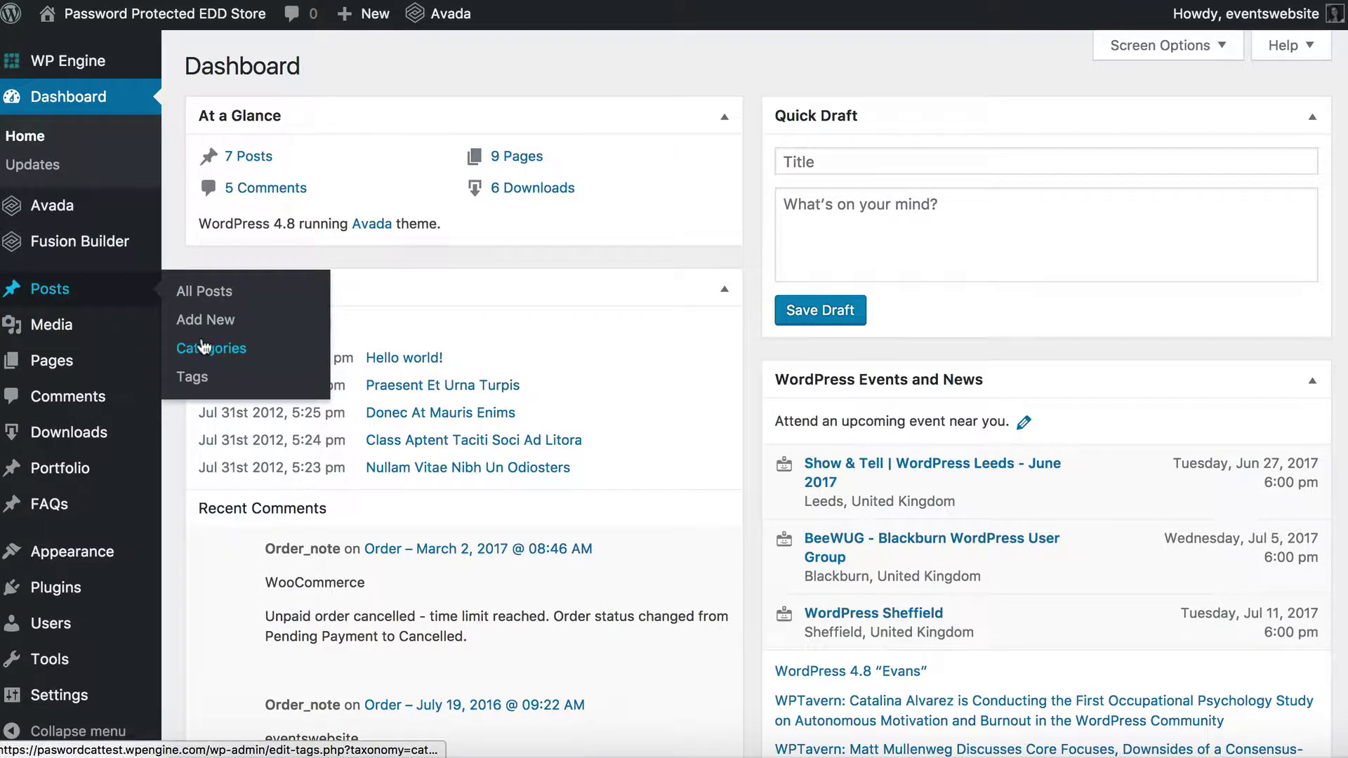
mouse_move(49, 365)
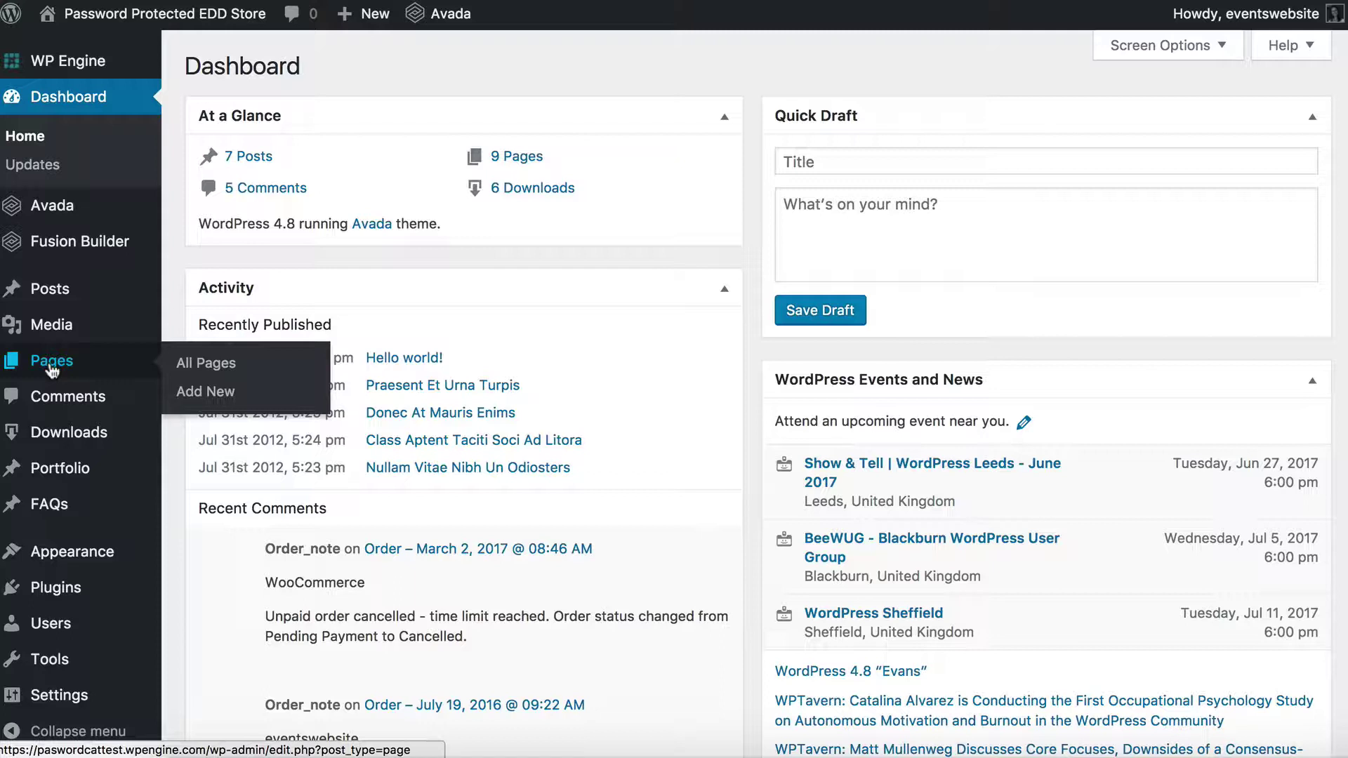
mouse_move(88, 439)
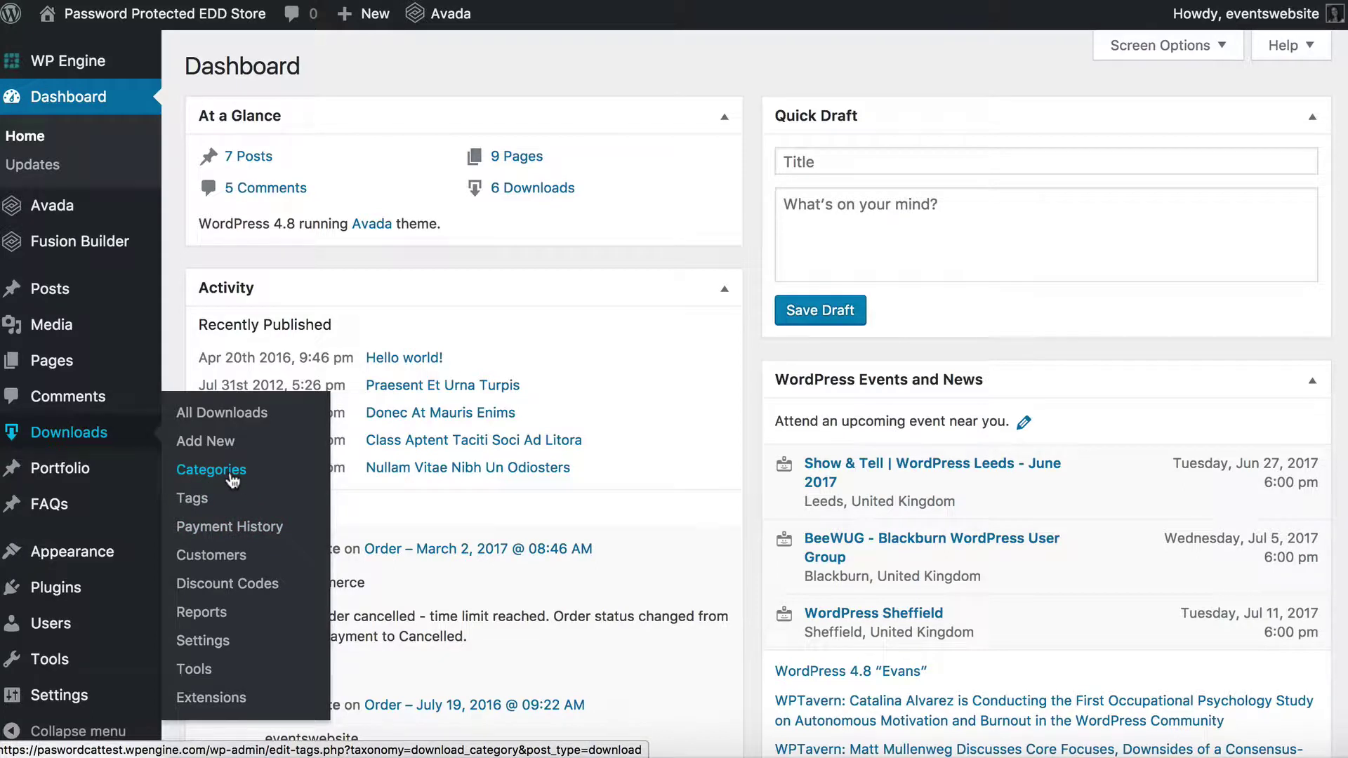
mouse_move(60, 469)
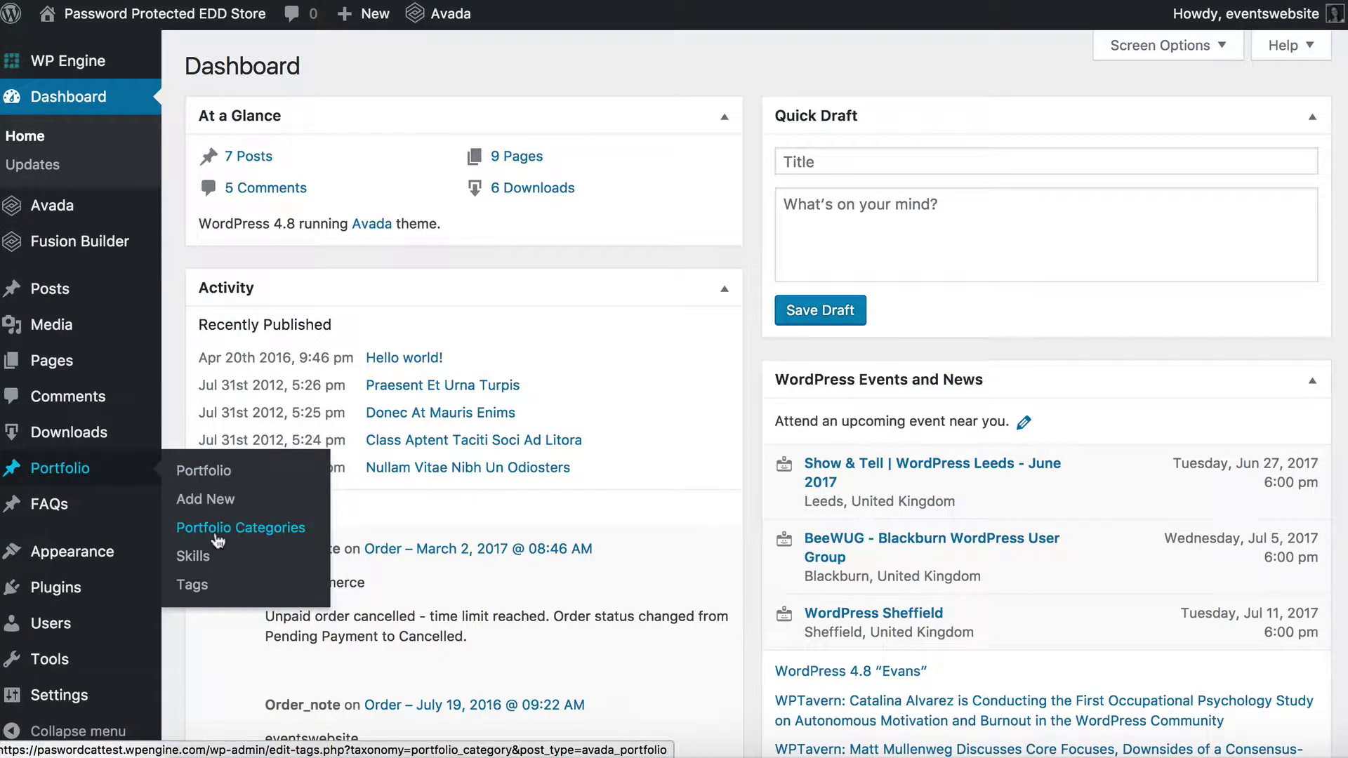
mouse_move(150, 520)
mouse_move(53, 594)
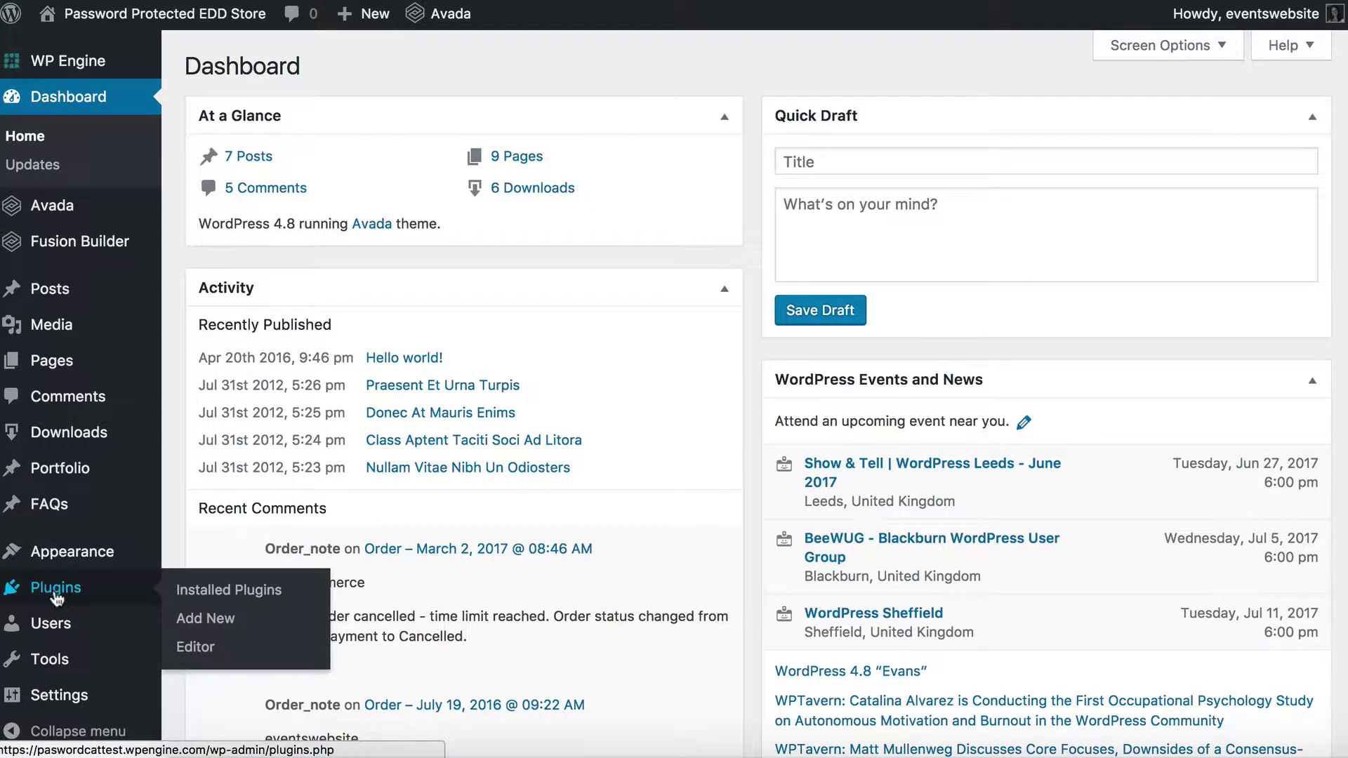
left_click(202, 625)
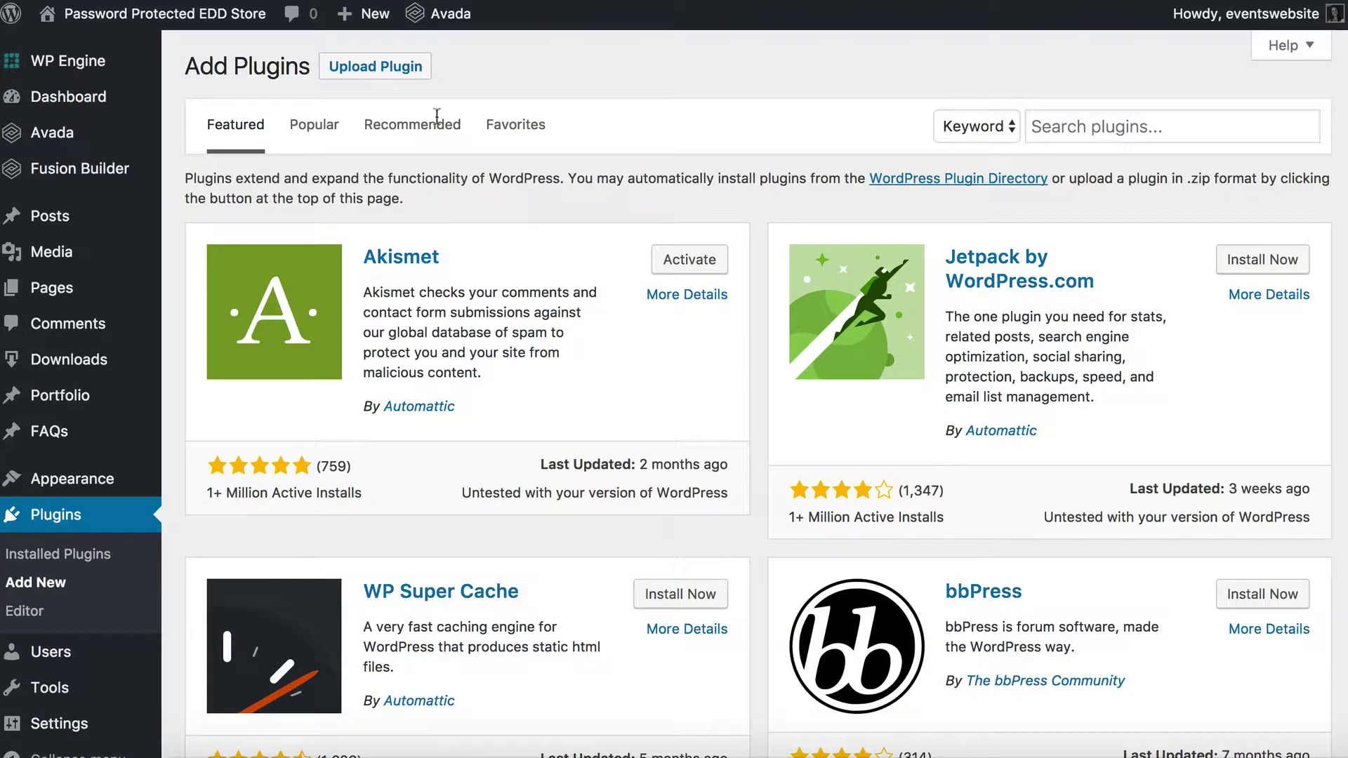
left_click(349, 70)
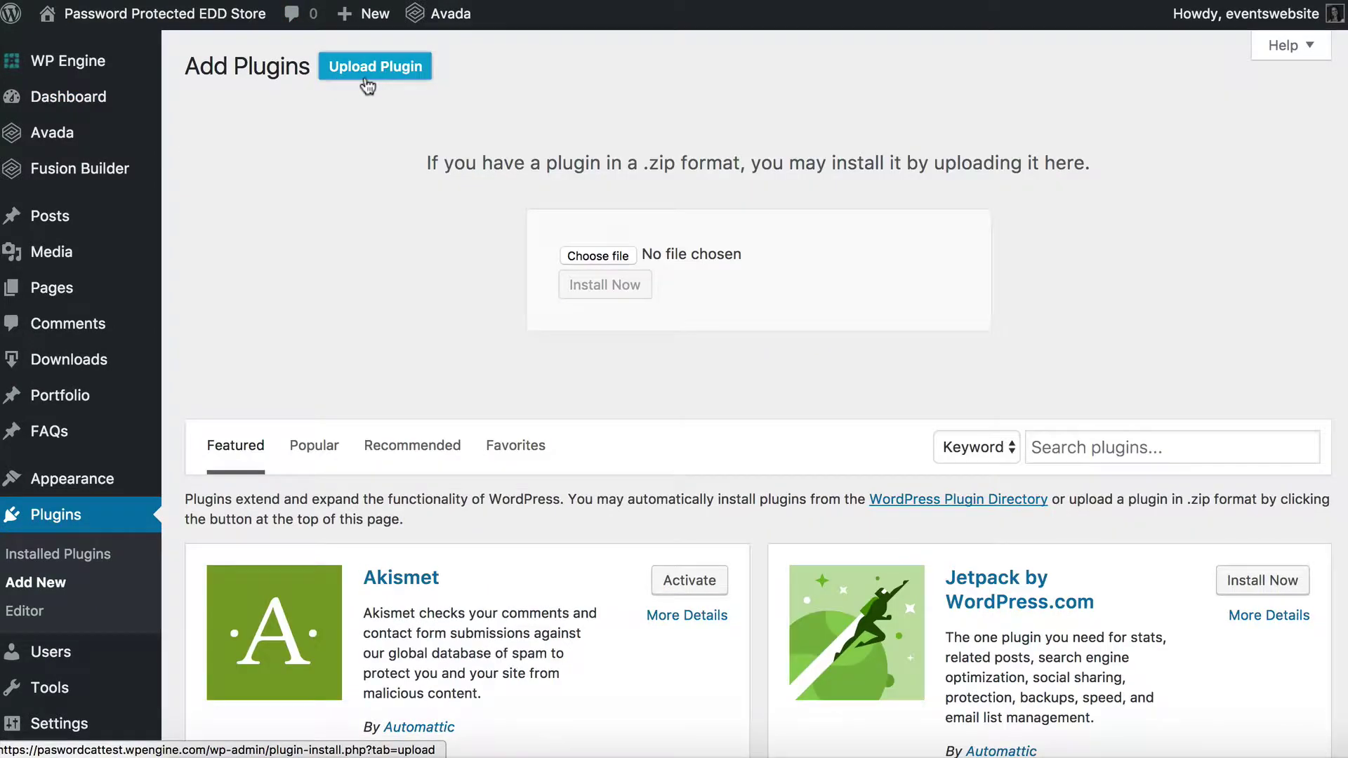
left_click(601, 255)
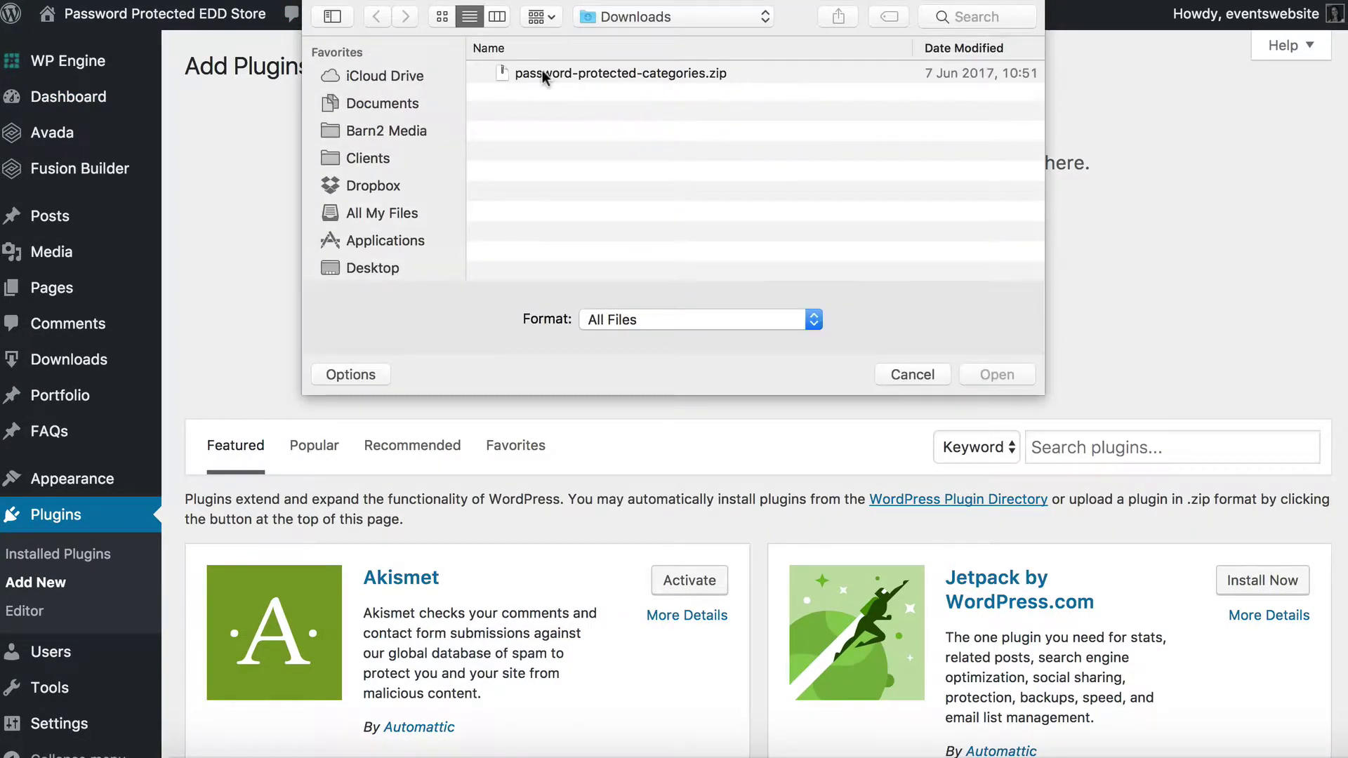
left_click(542, 74)
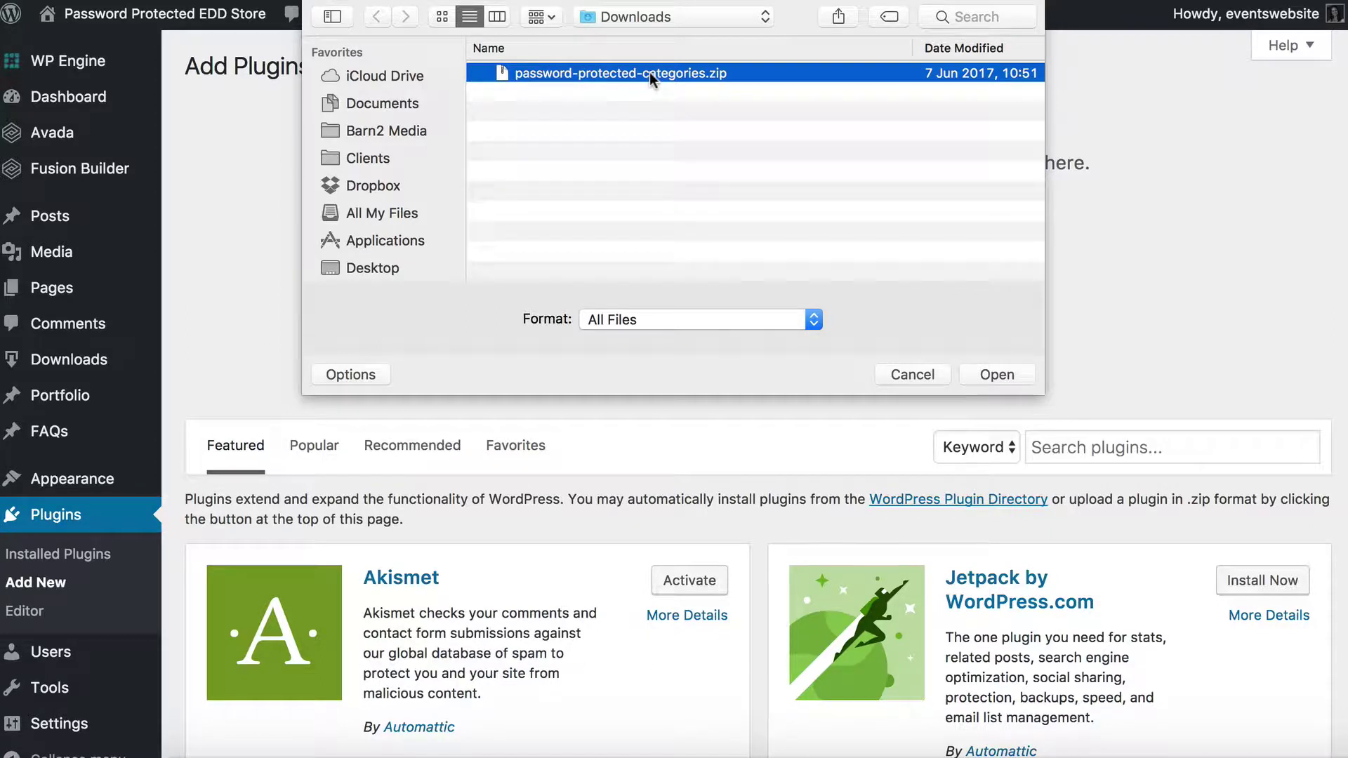
left_click(986, 376)
Install the uploaded Password Protected Categories plugin and activate it
left_click(618, 294)
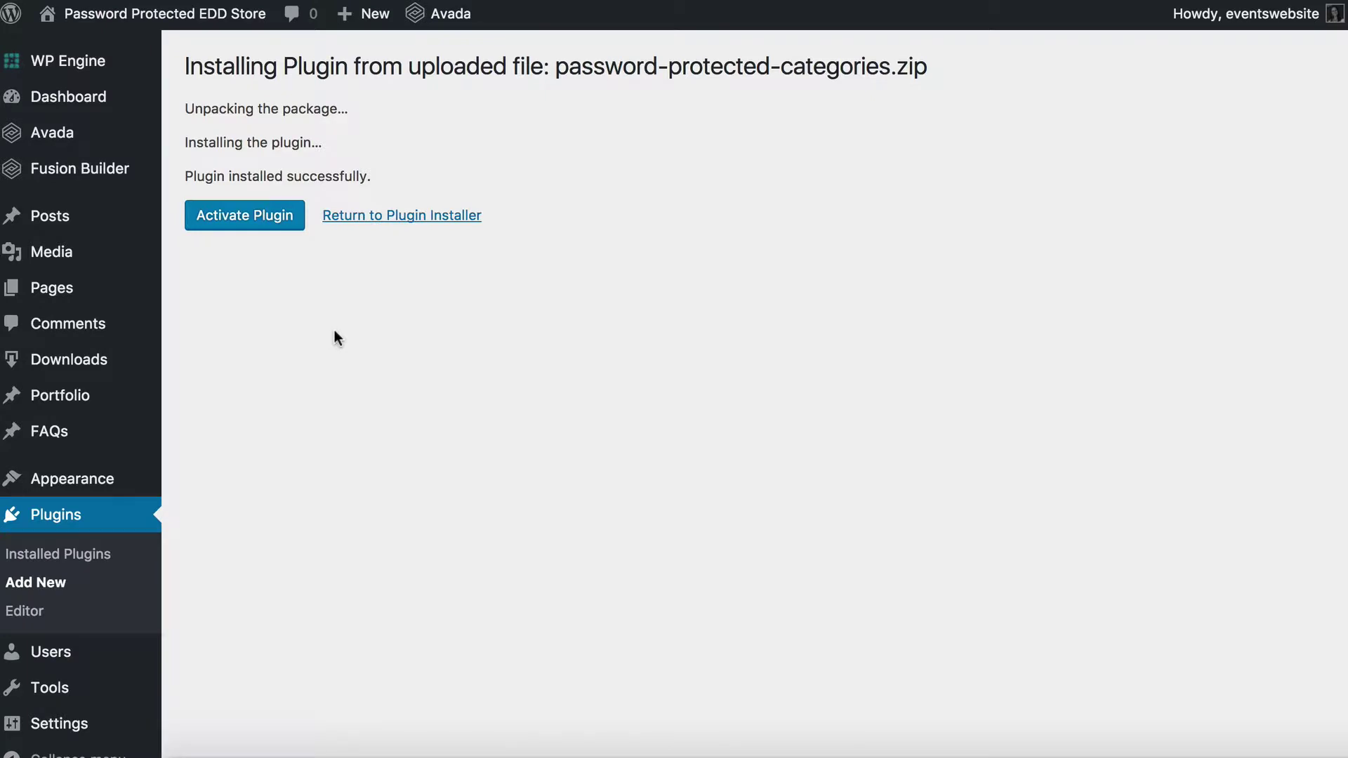
left_click(247, 226)
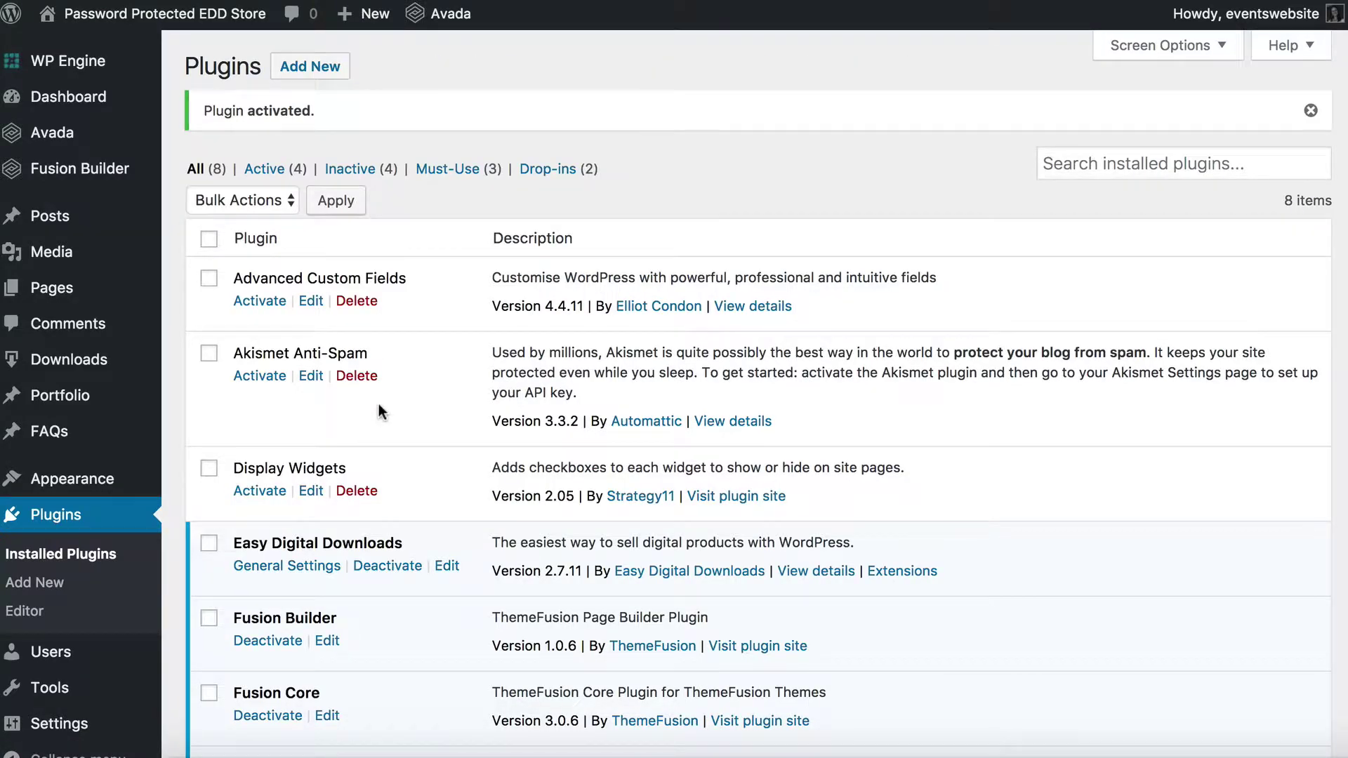
scroll(378, 411, "down", 1)
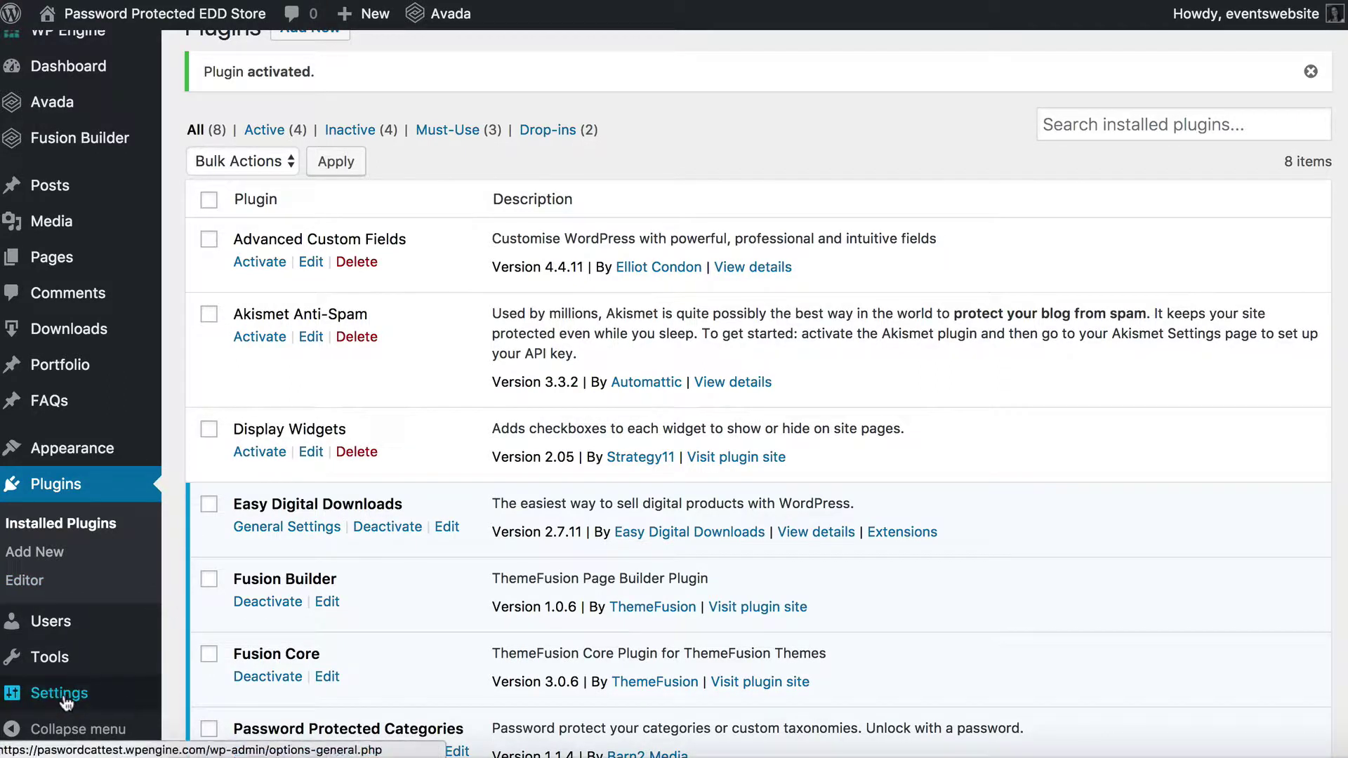
Paste the licence key into License Key under Settings > Protected Categories and save
mouse_move(43, 698)
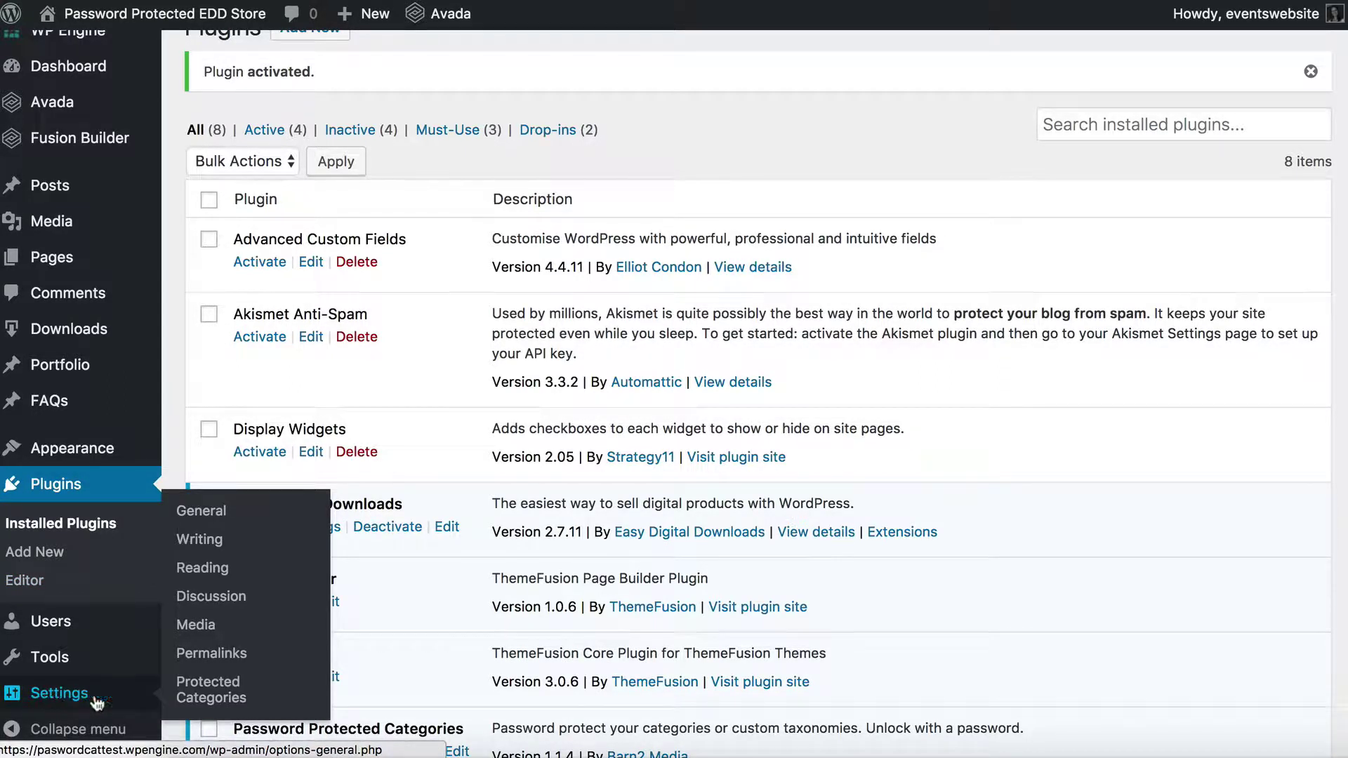
left_click(202, 697)
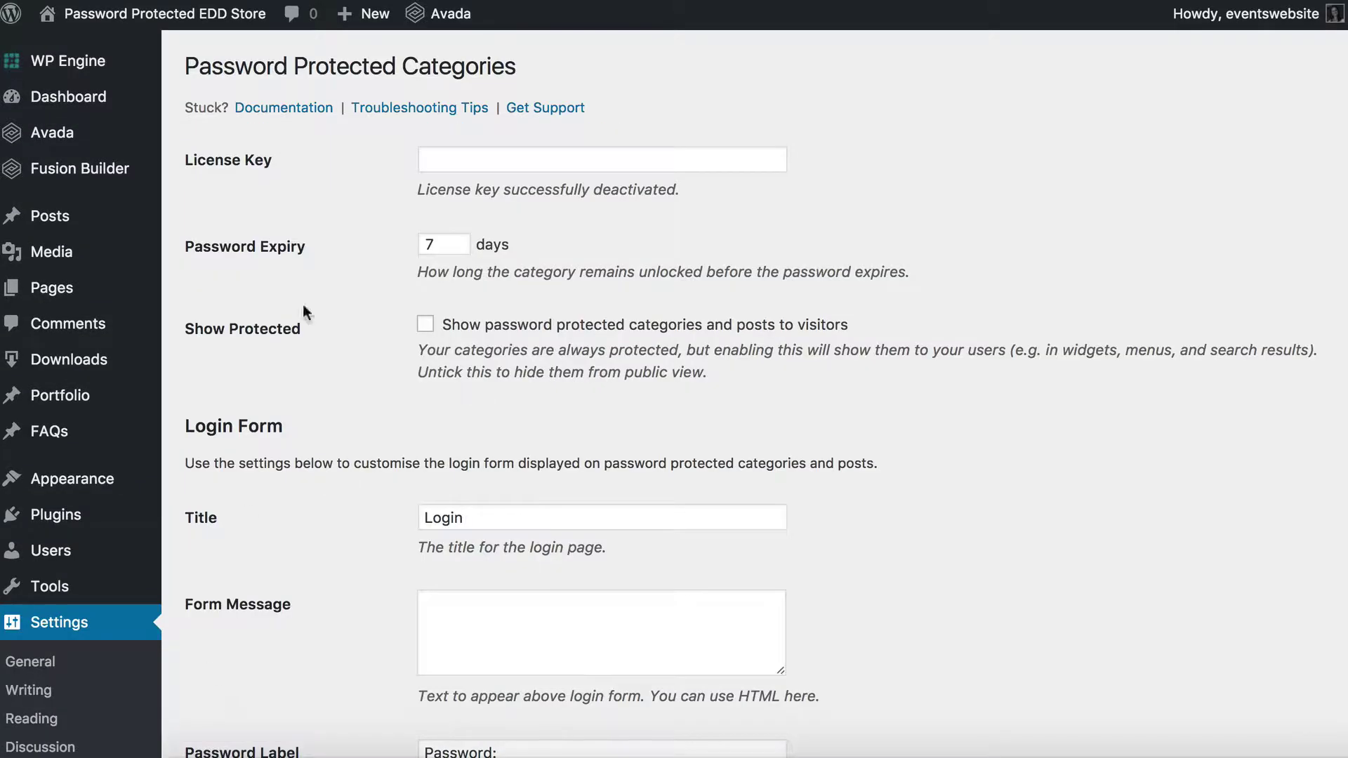
left_click(460, 166)
key("super+v")
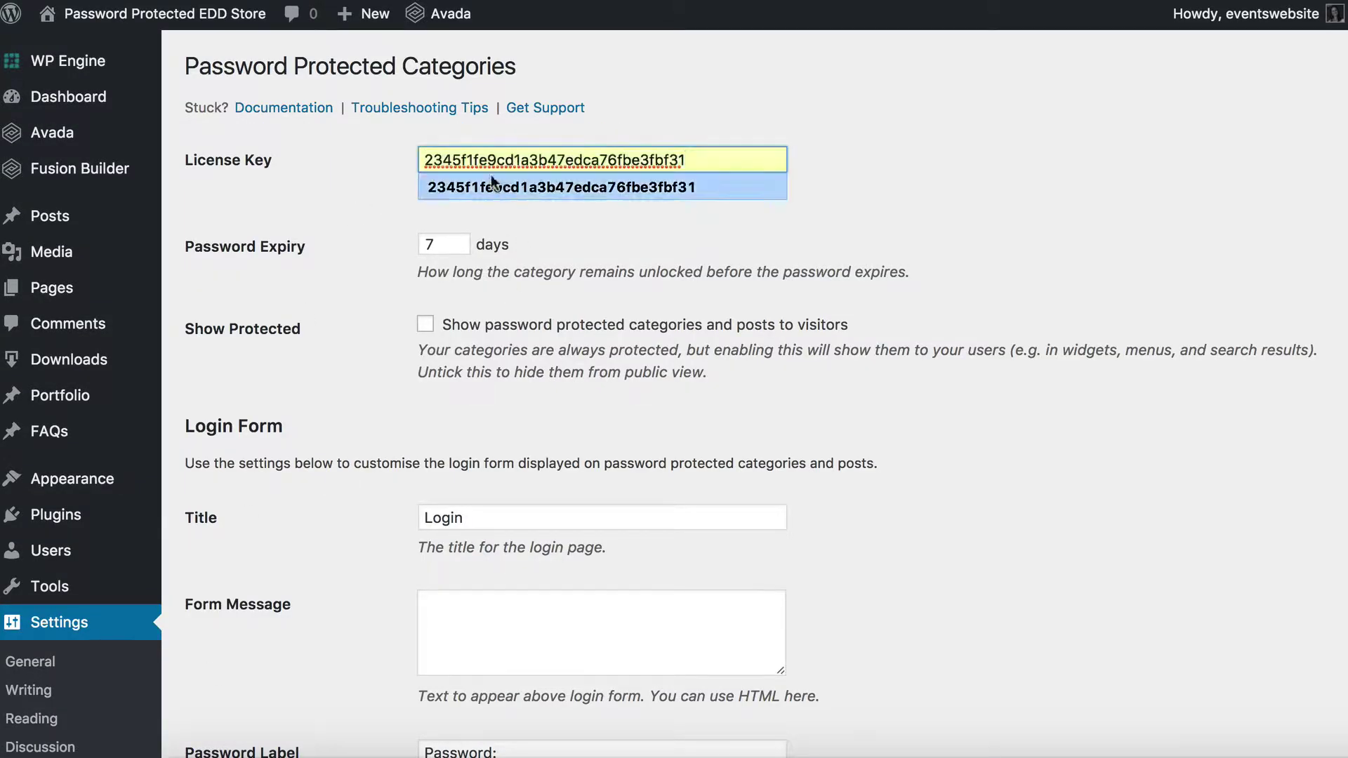
scroll(737, 307, "down", 5)
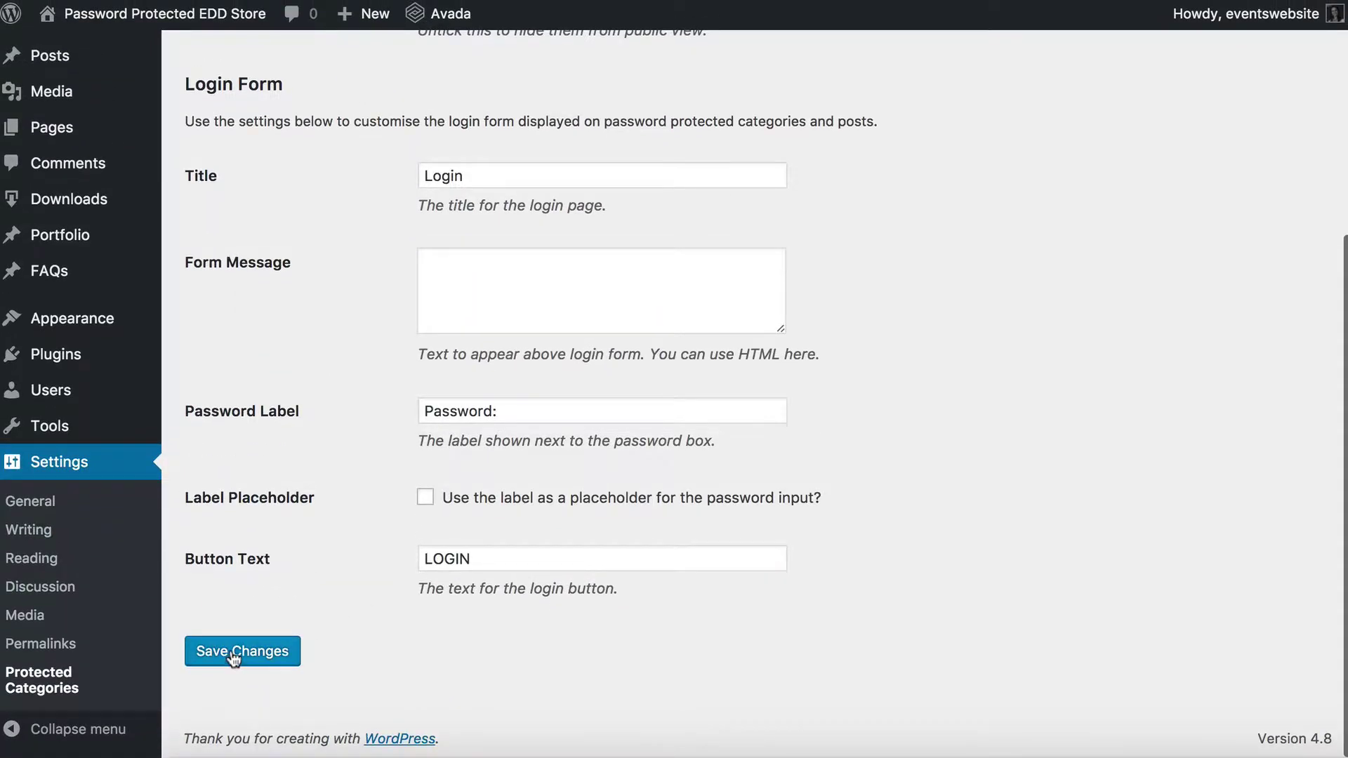
left_click(232, 651)
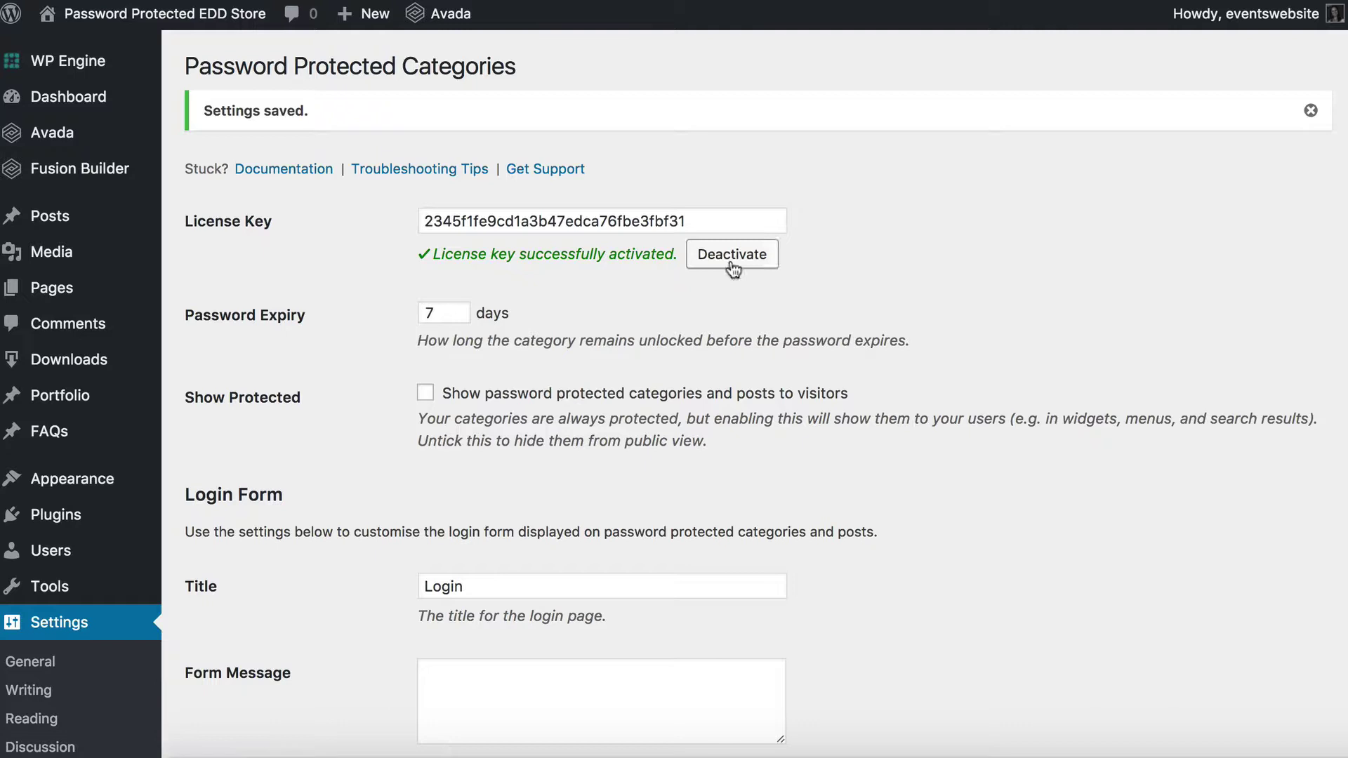
left_click_drag(429, 254, 683, 256)
left_click(597, 273)
Change Password Expiry from 7 to 1 day, leaving Show Protected unticked
left_click_drag(186, 315, 330, 313)
left_click_drag(439, 313, 411, 315)
left_click(443, 311)
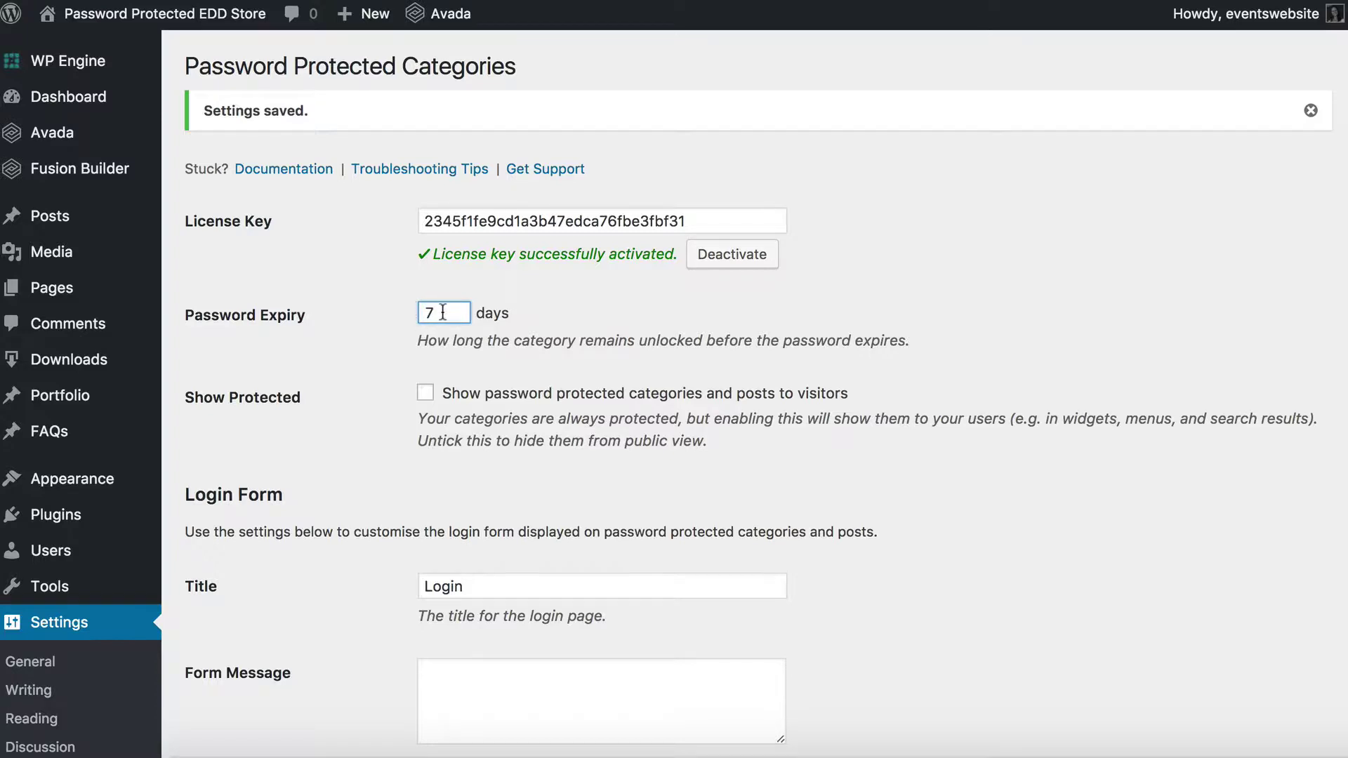
left_click_drag(436, 312, 406, 312)
type("1")
left_click(426, 393)
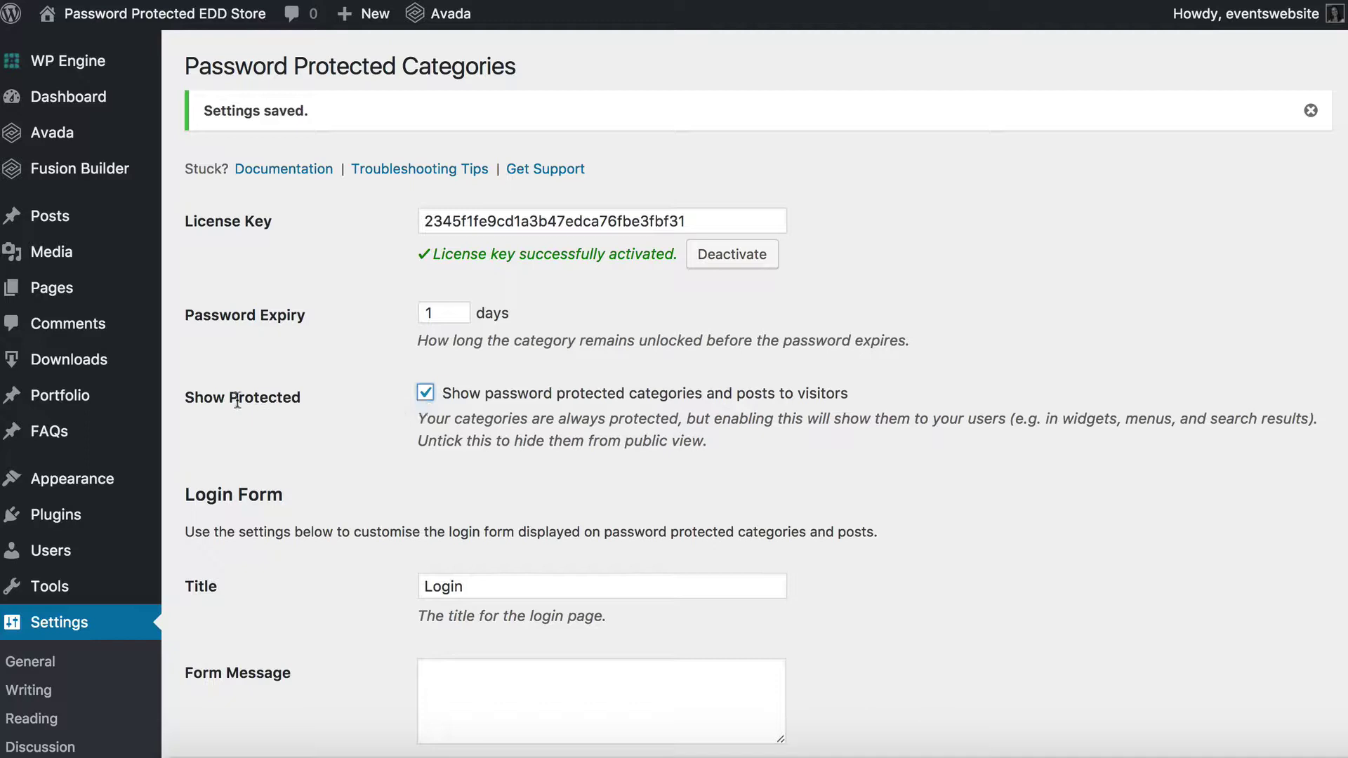
left_click(426, 393)
Set login form title 'Enter Password' and message 'Please enter your password here', then save
scroll(453, 415, "down", 3)
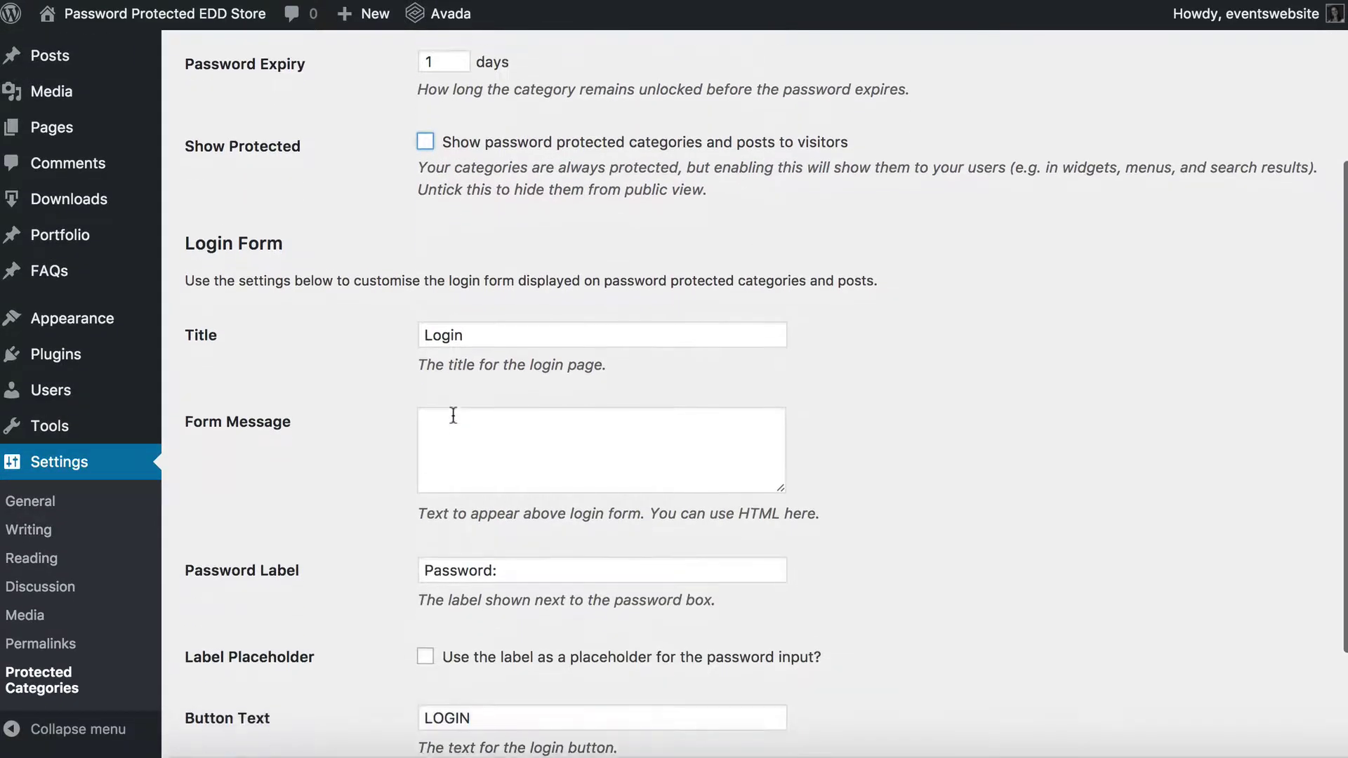
scroll(453, 414, "down", 2)
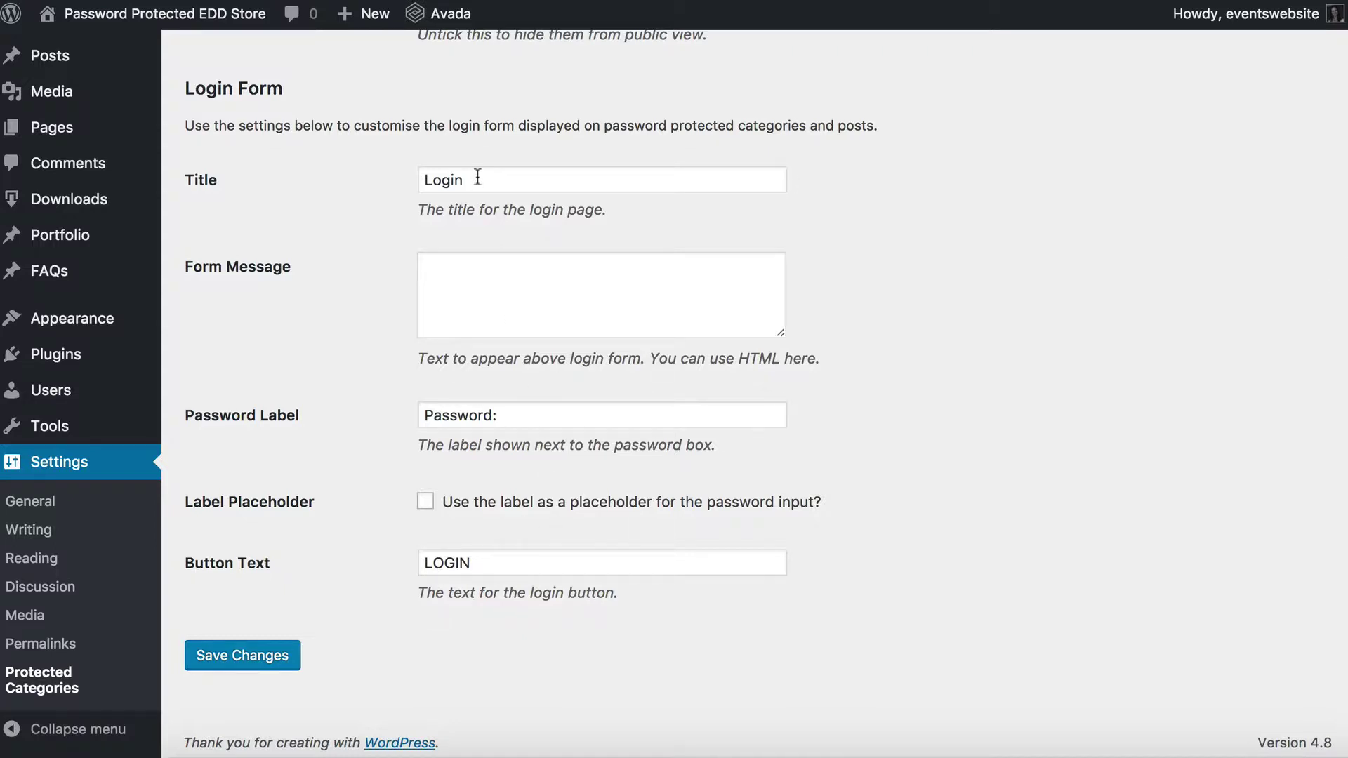
left_click_drag(477, 177, 395, 177)
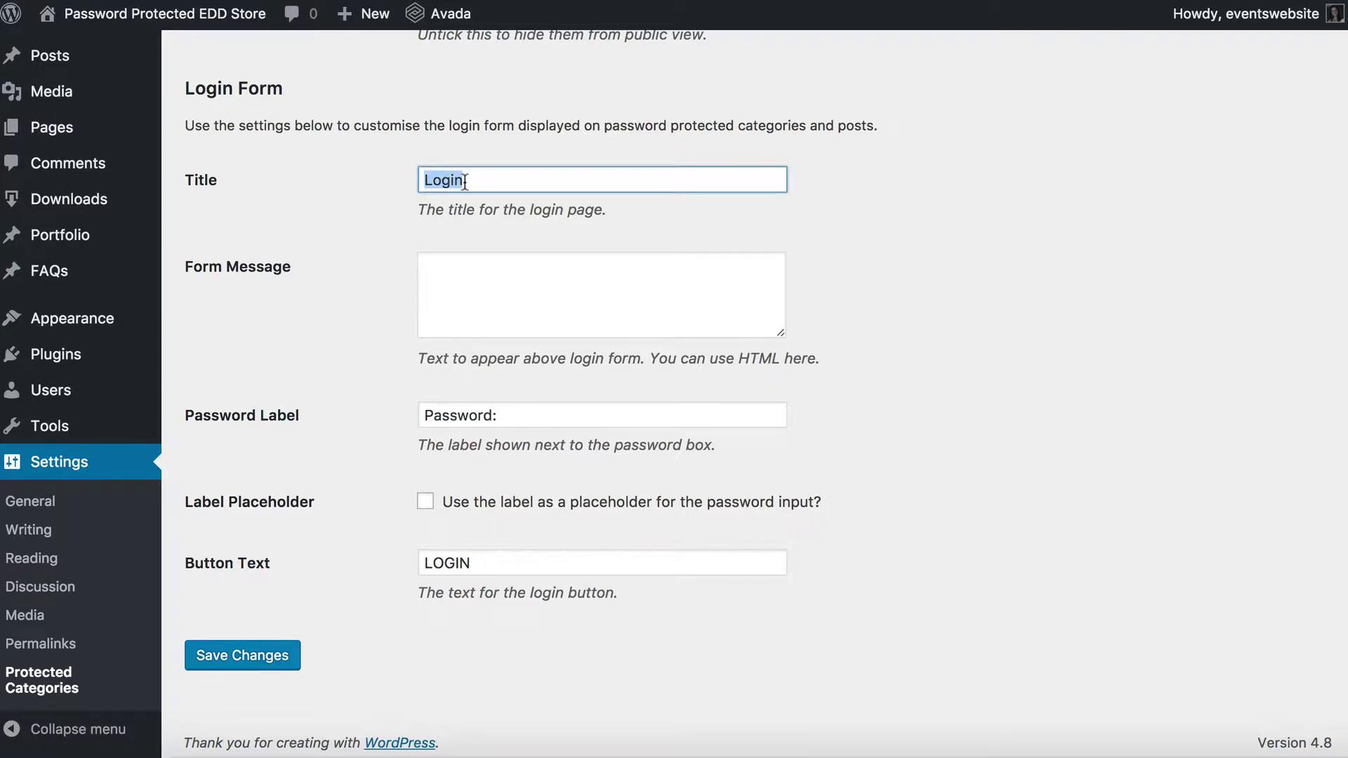
type("Enter Password")
left_click(436, 265)
type("Please ")
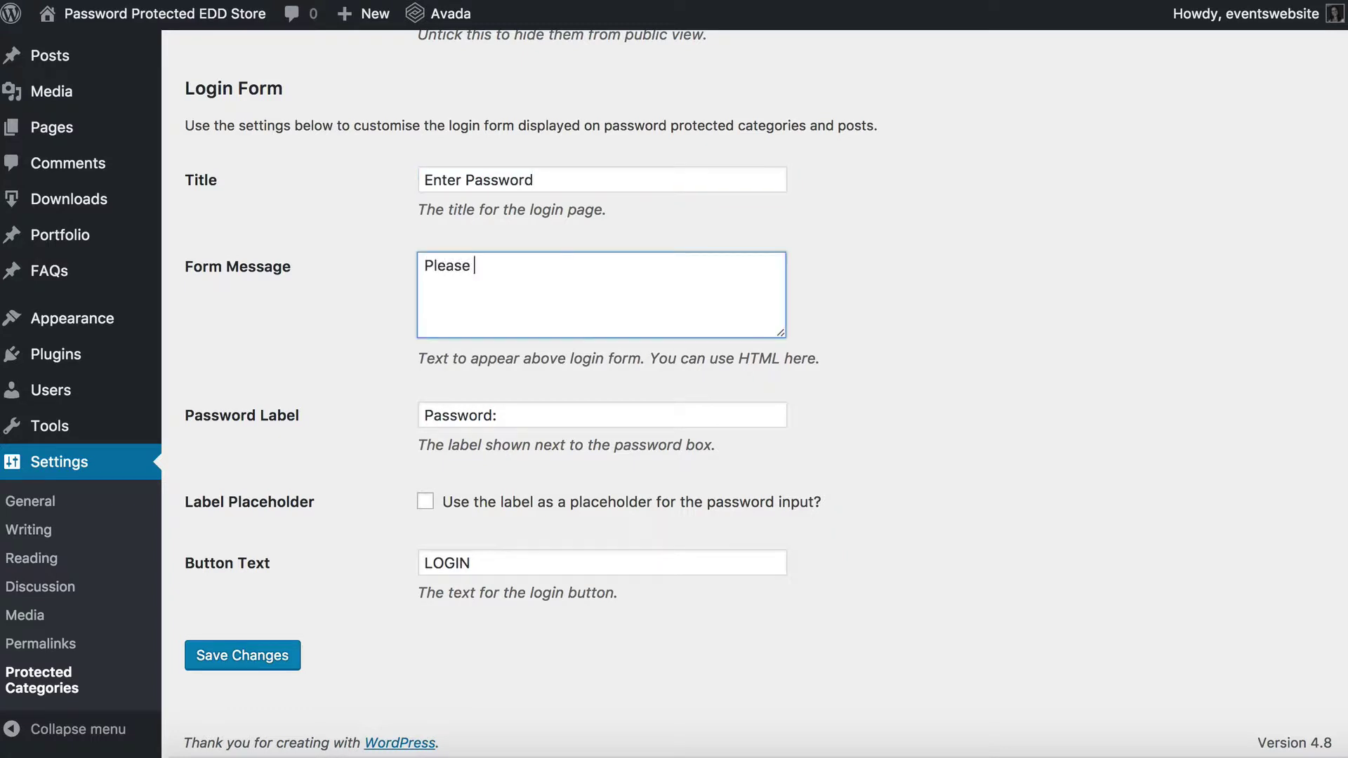
type("enter your password here")
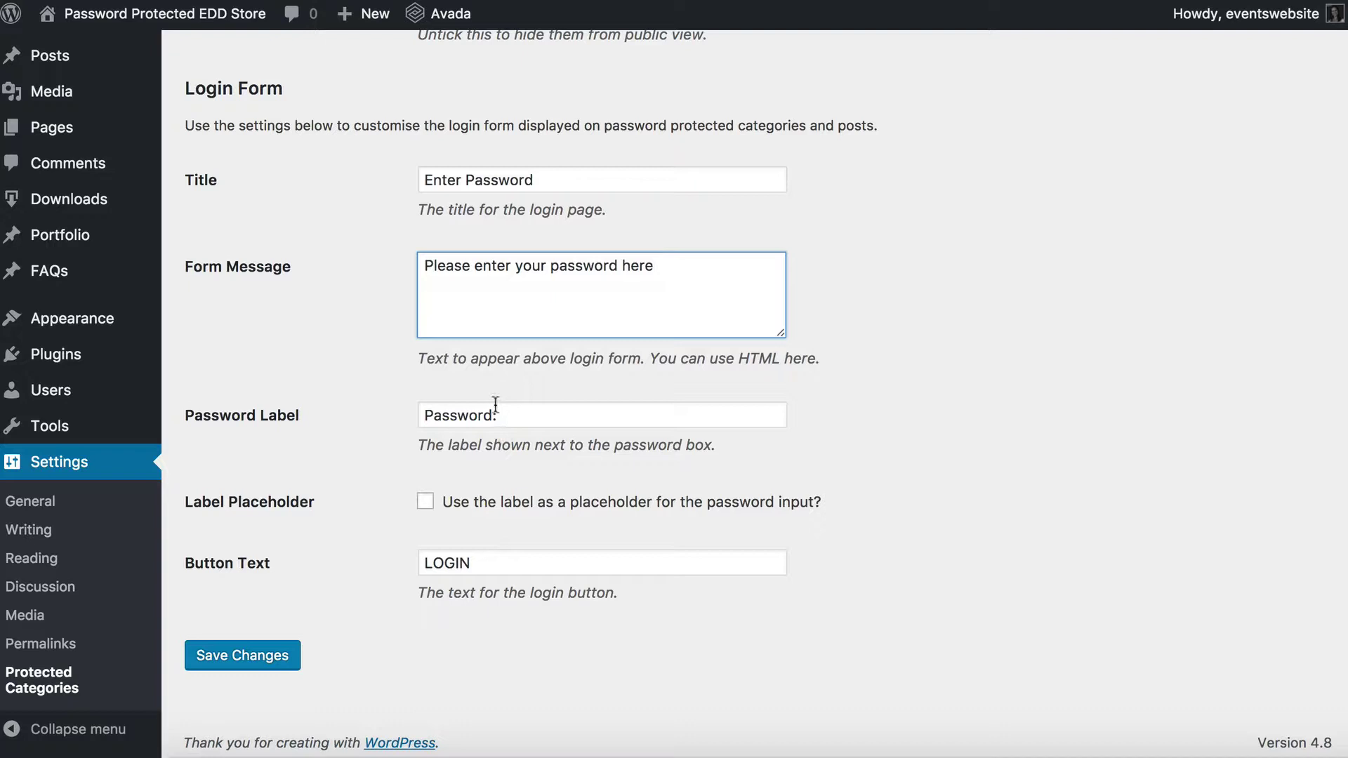
left_click_drag(516, 418, 385, 415)
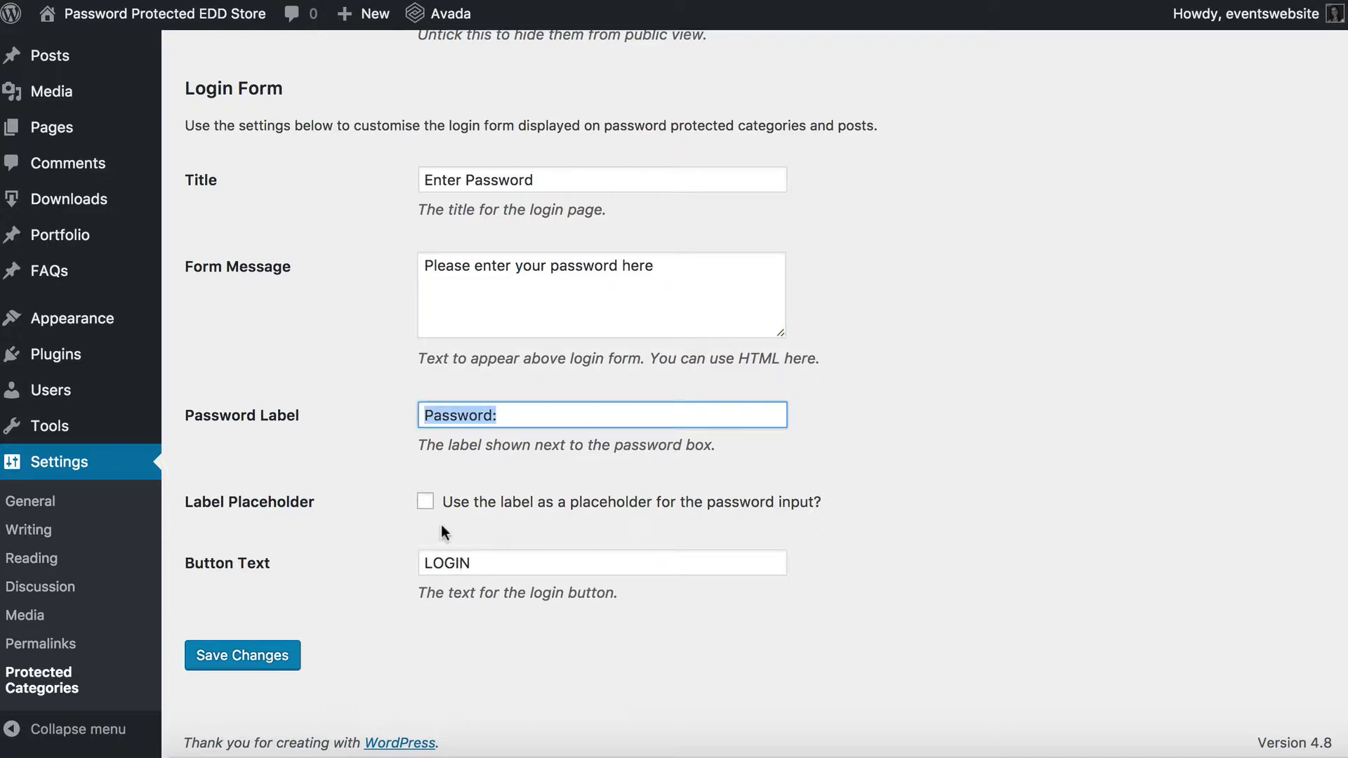
left_click(510, 415)
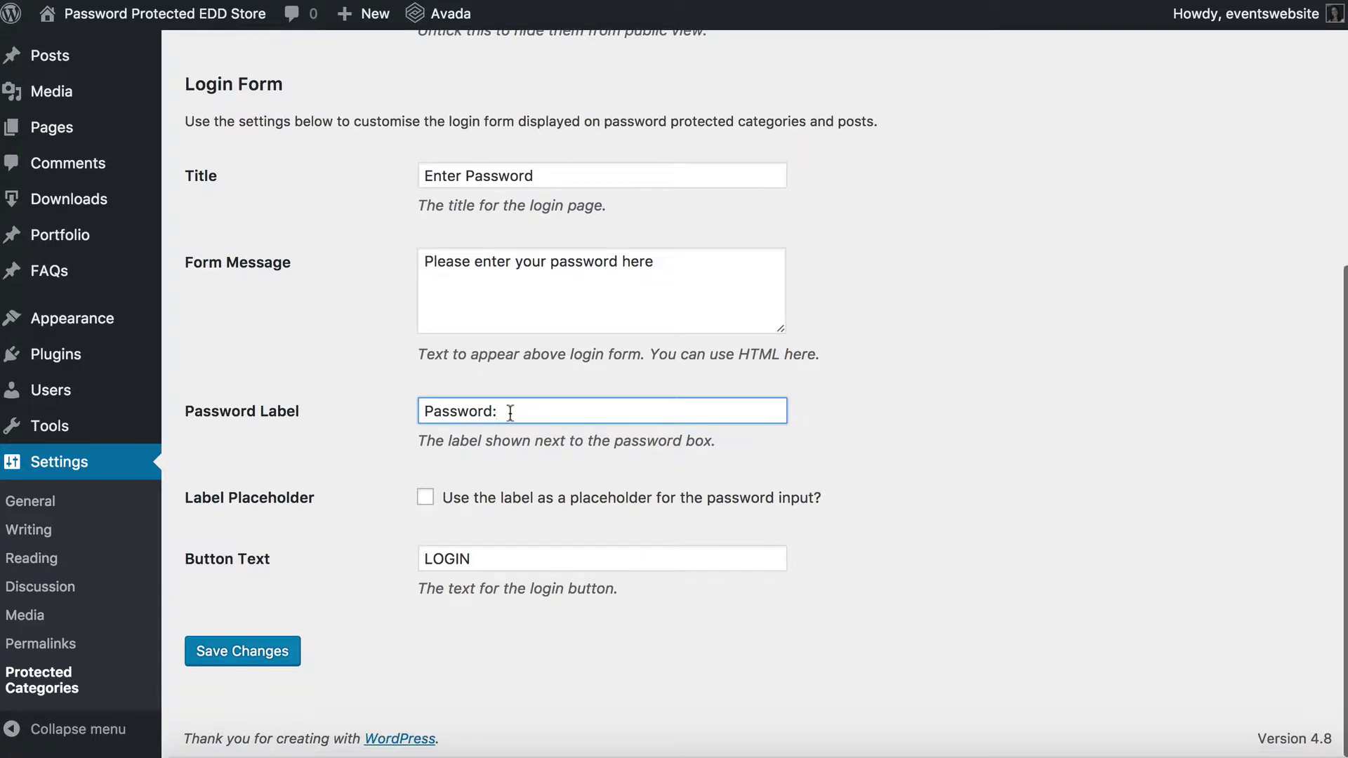
scroll(511, 414, "down", 1)
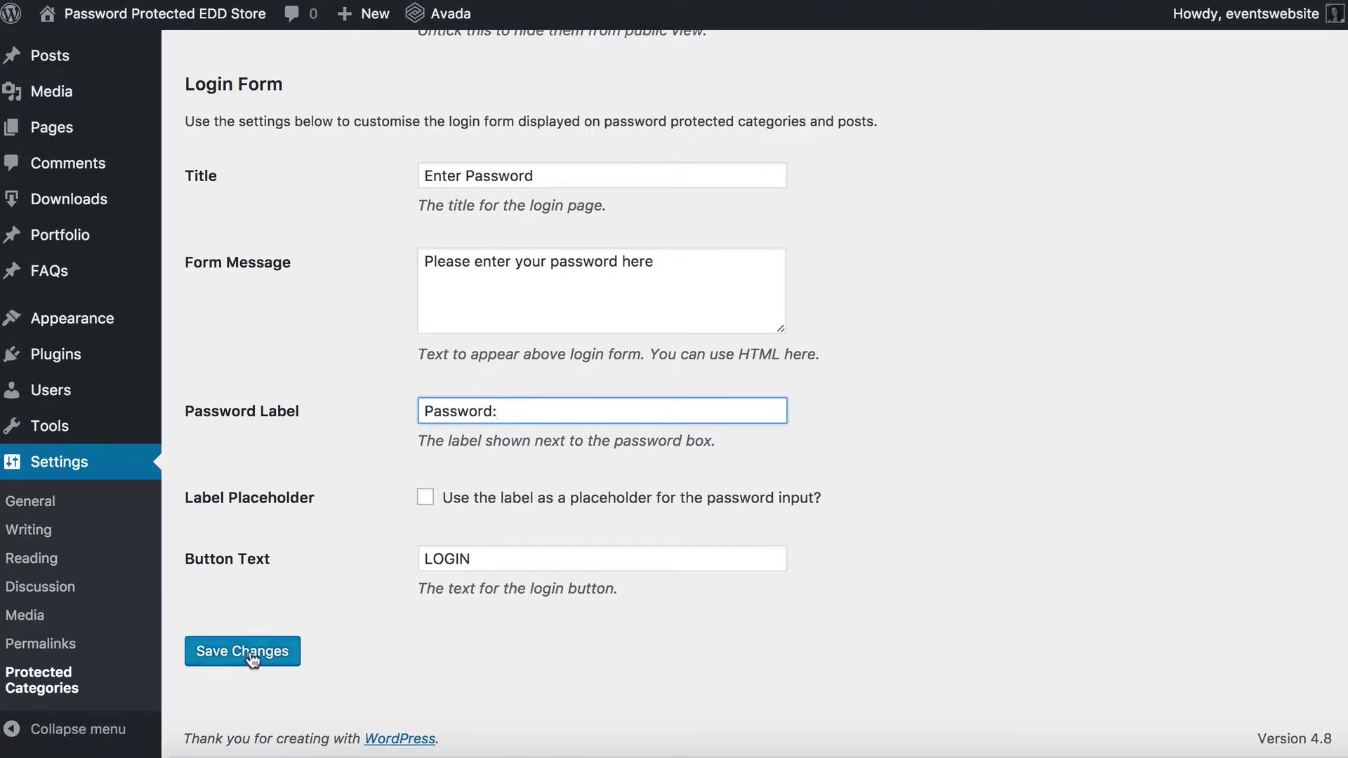
left_click(253, 655)
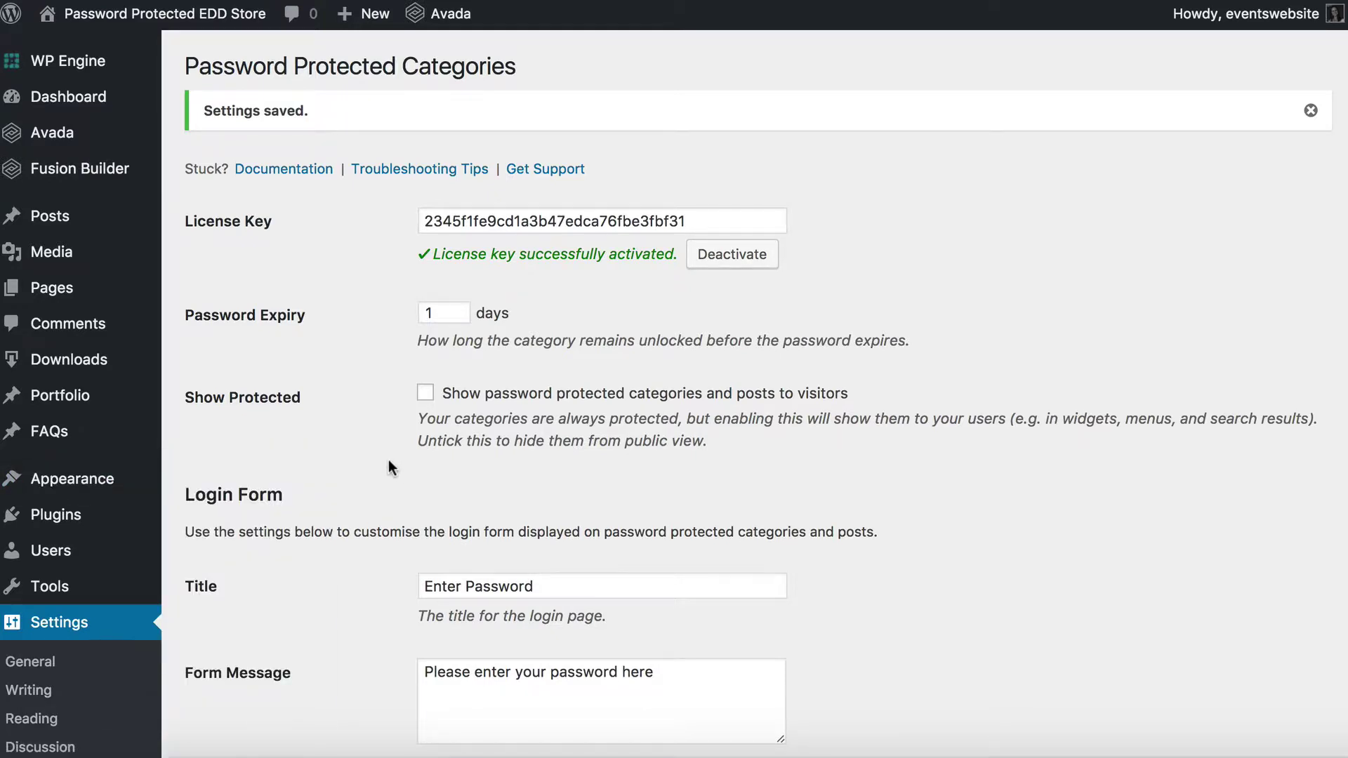
On Posts > Categories, enter name 'Hidden Blog' and slug 'hidden-blog' for a new category
mouse_move(65, 220)
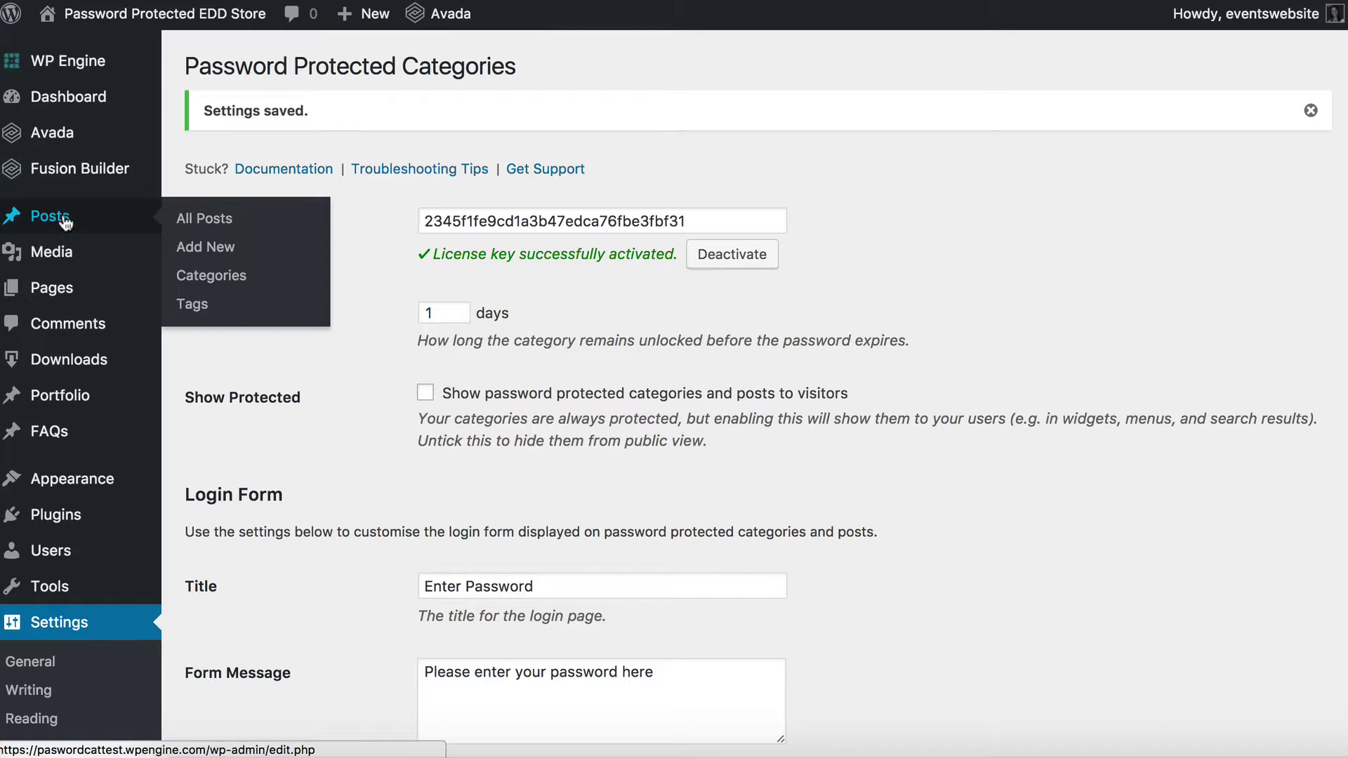
left_click(219, 279)
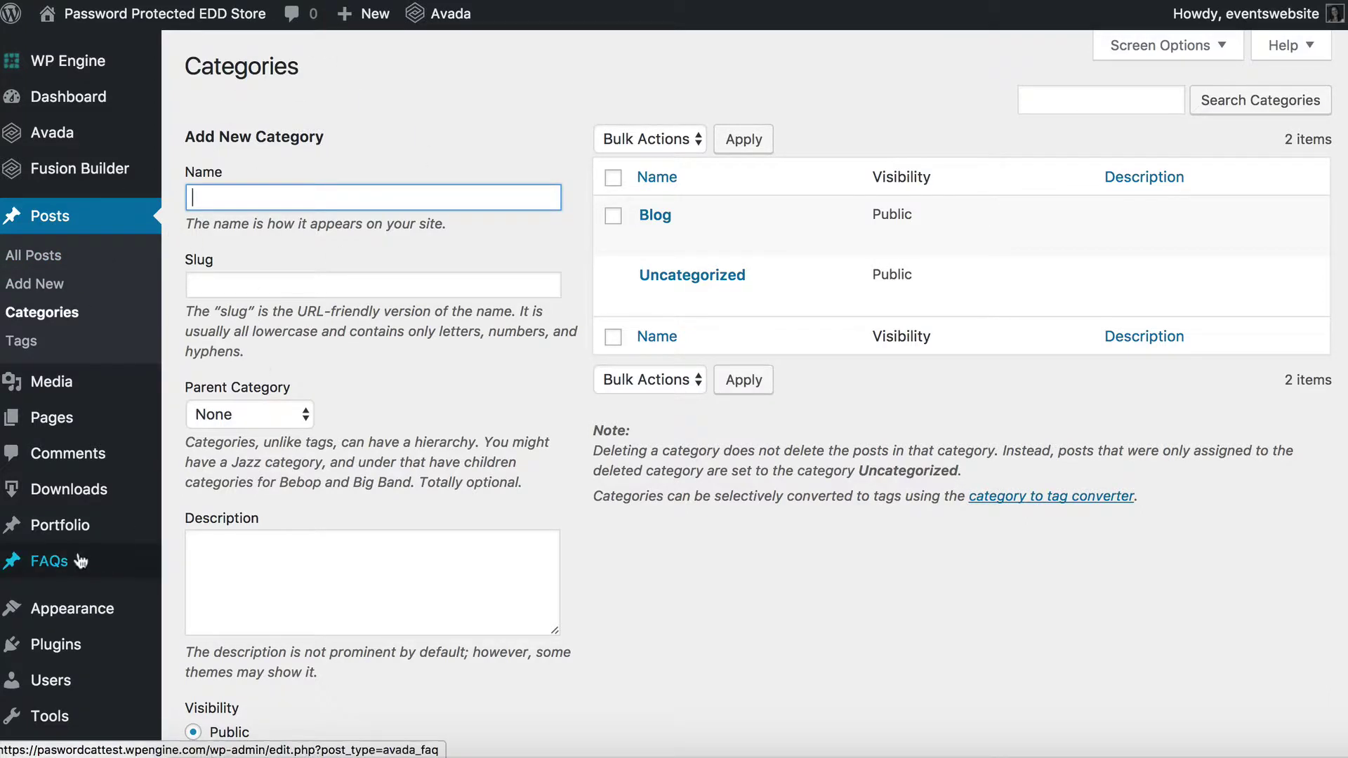
mouse_move(62, 507)
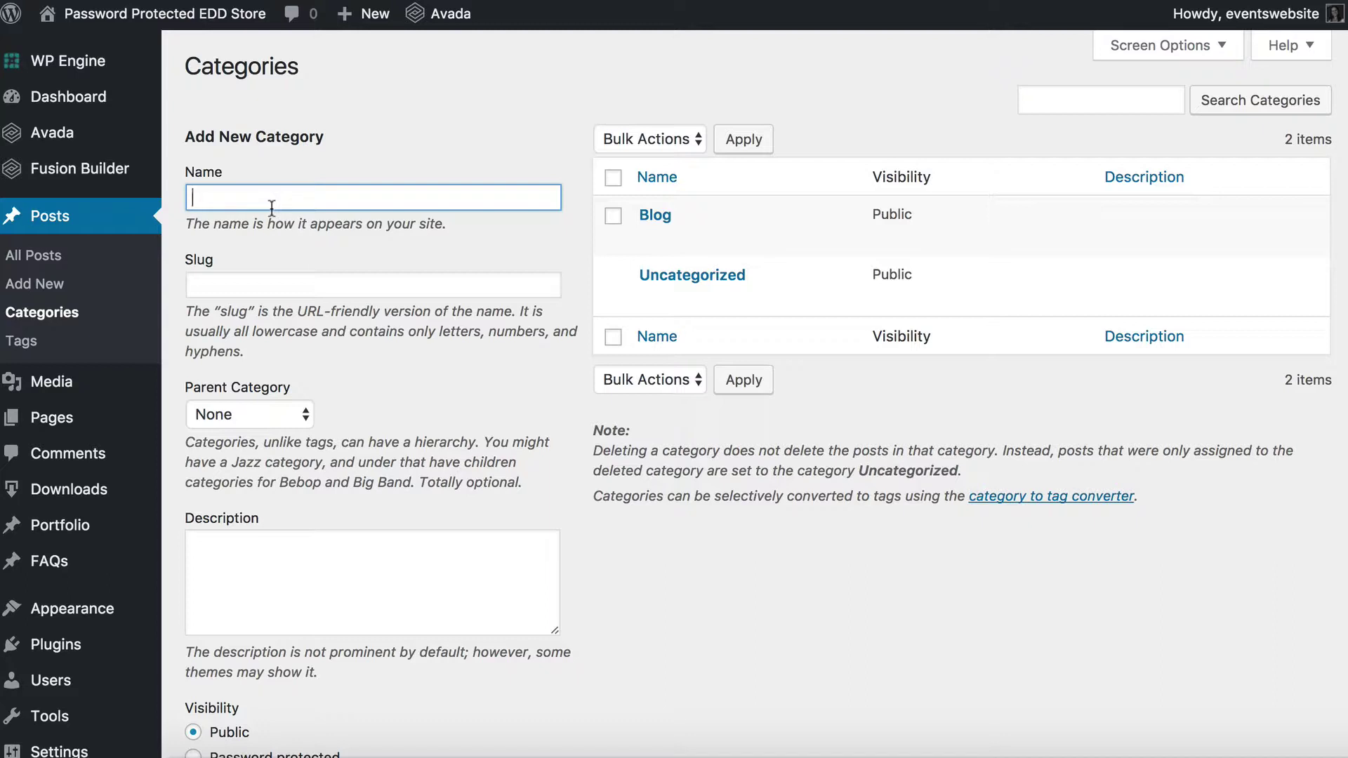
type("Hidden Blog")
left_click(220, 286)
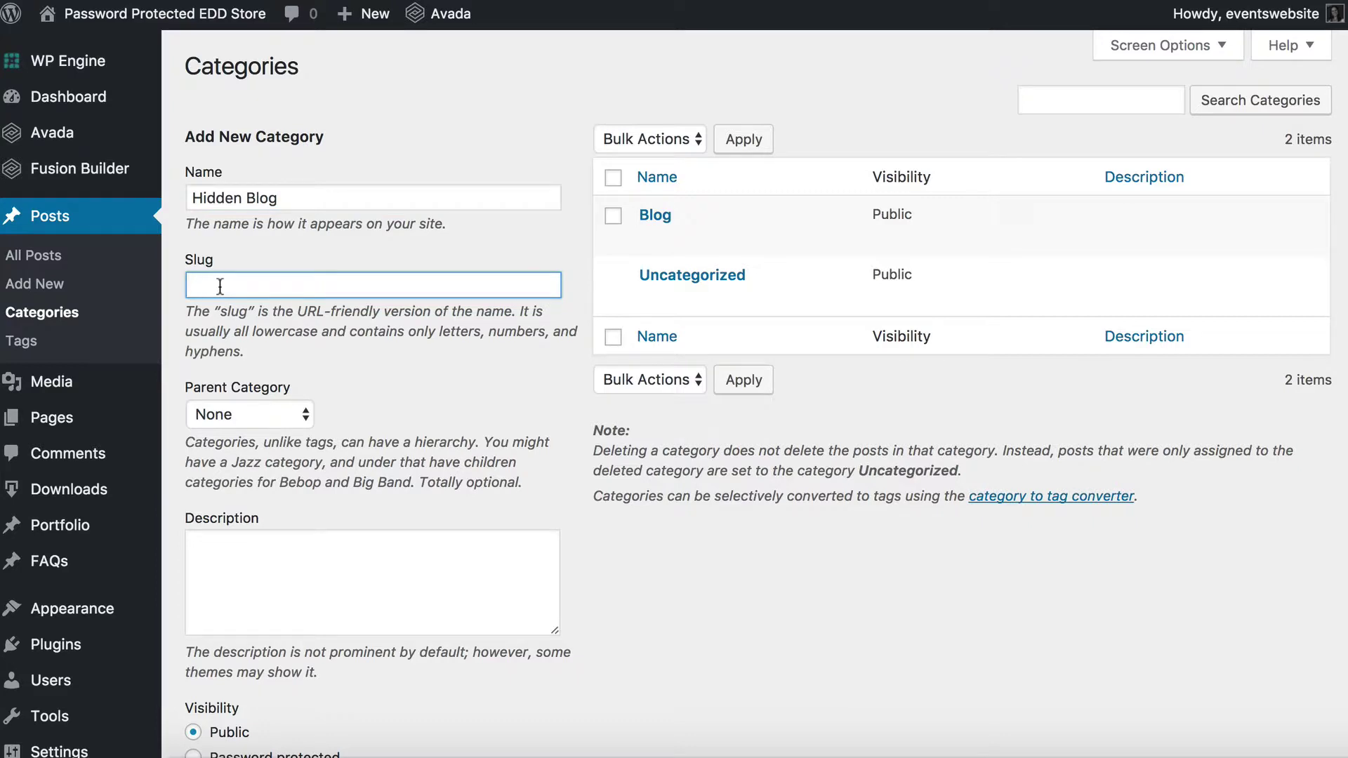
type("hidden-blog")
Set the category's visibility to Password protected and enter two separate category passwords
scroll(352, 436, "down", 5)
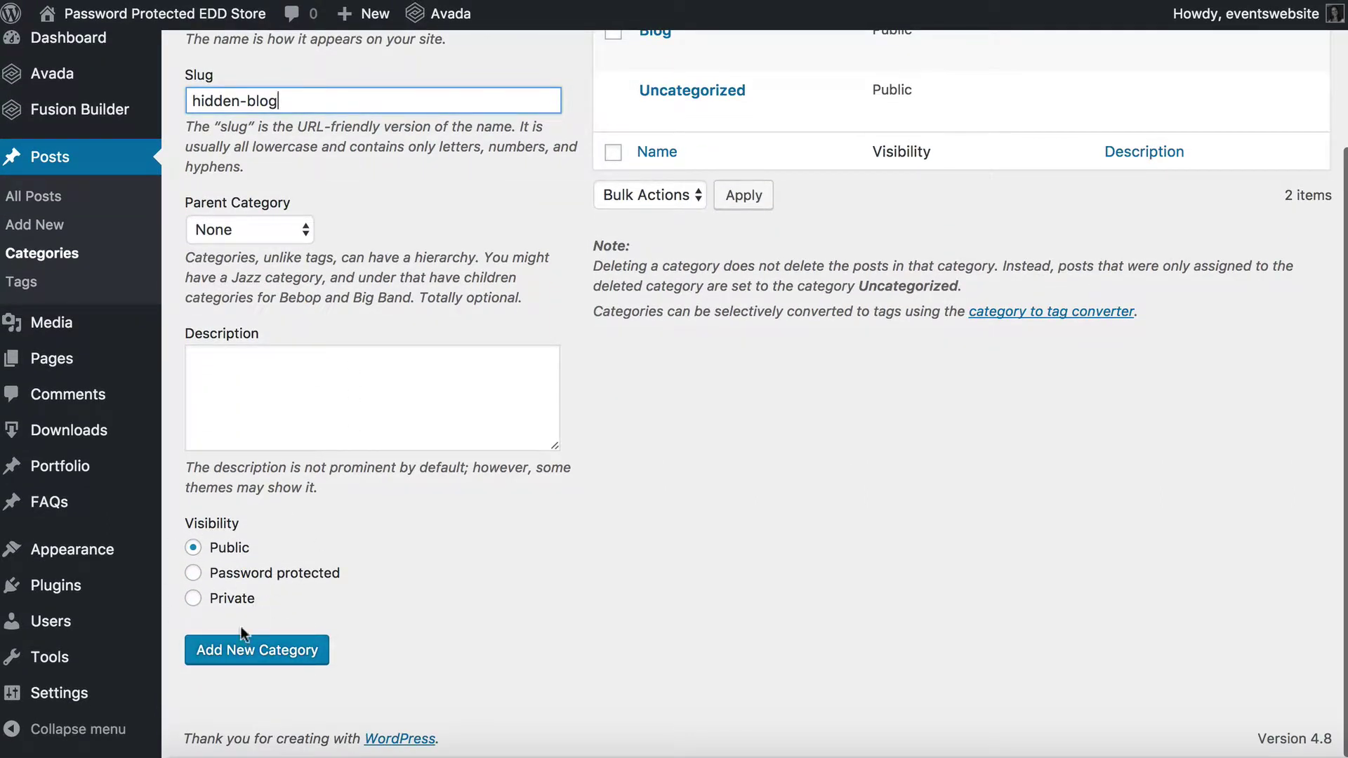
left_click(195, 576)
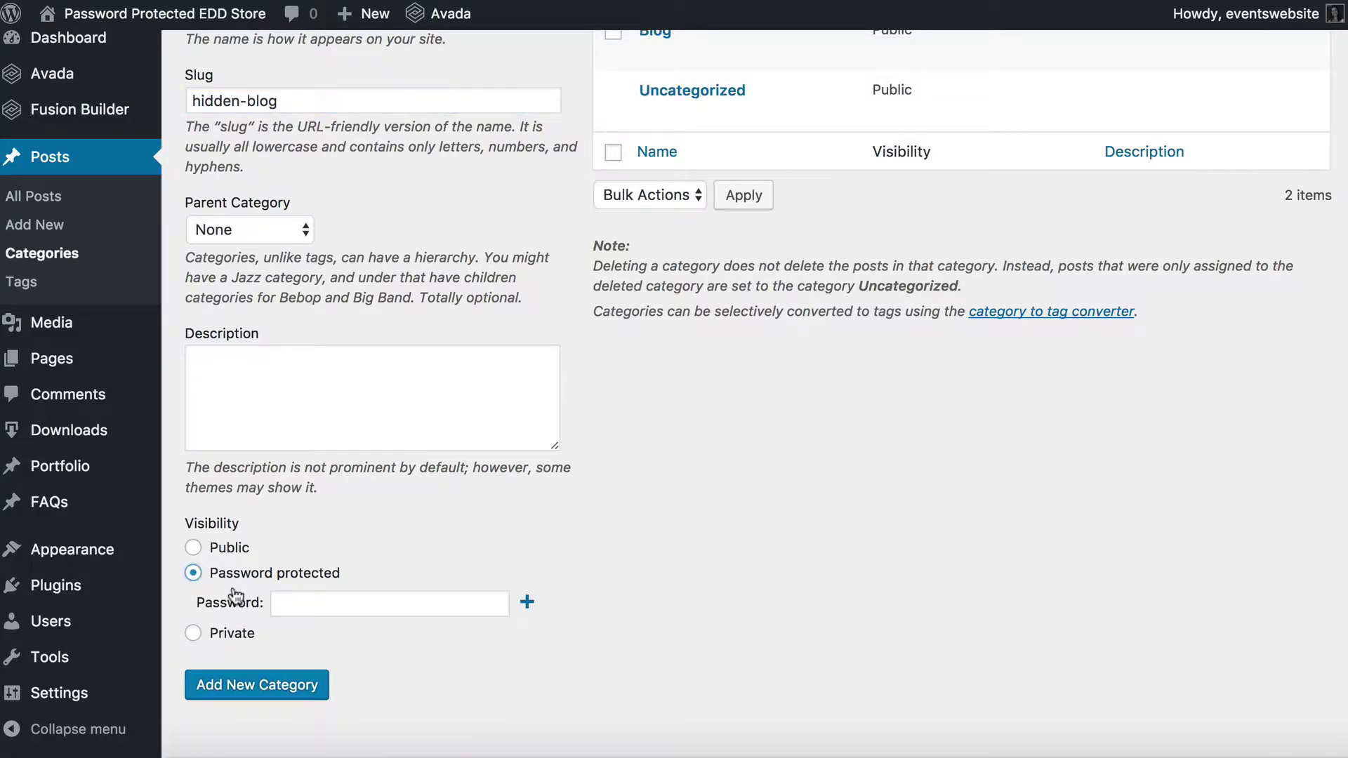
left_click(297, 600)
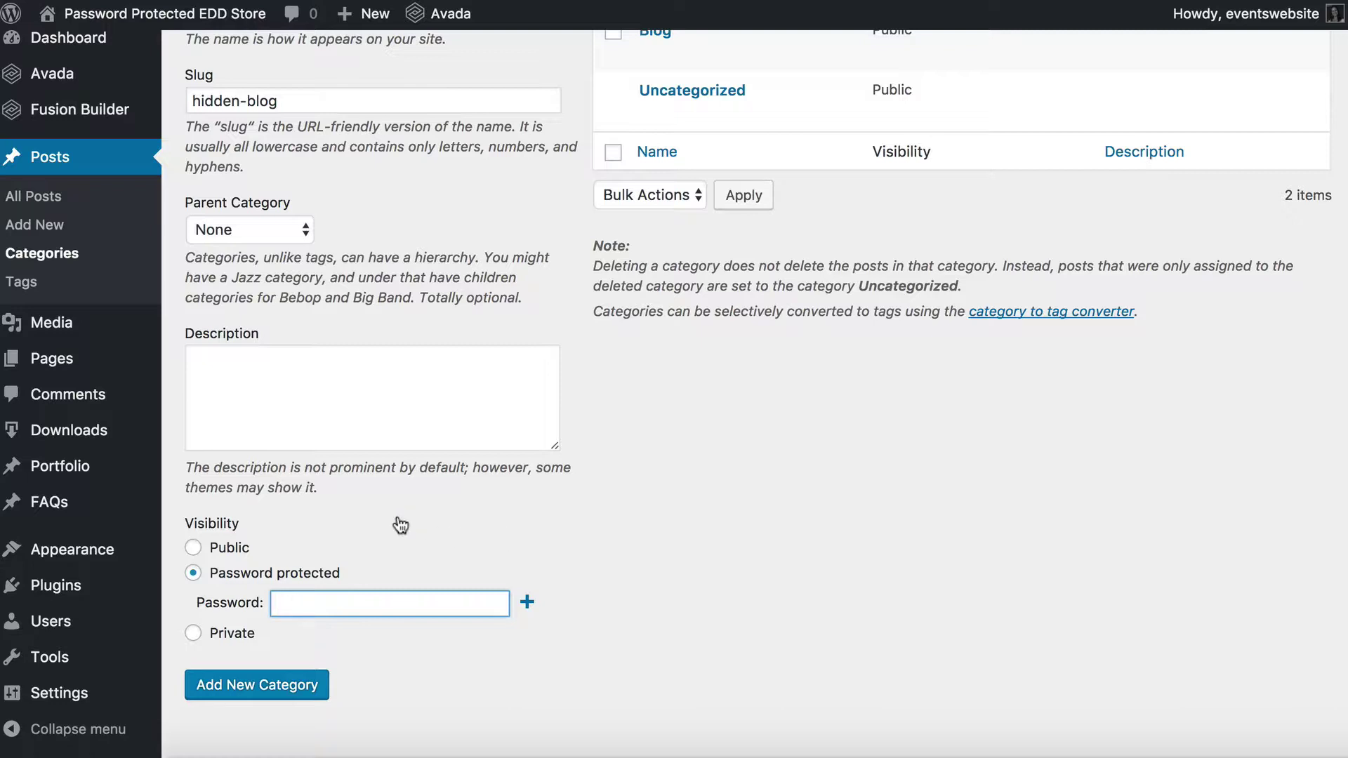
left_click(317, 600)
type("password123")
left_click(529, 603)
left_click(397, 636)
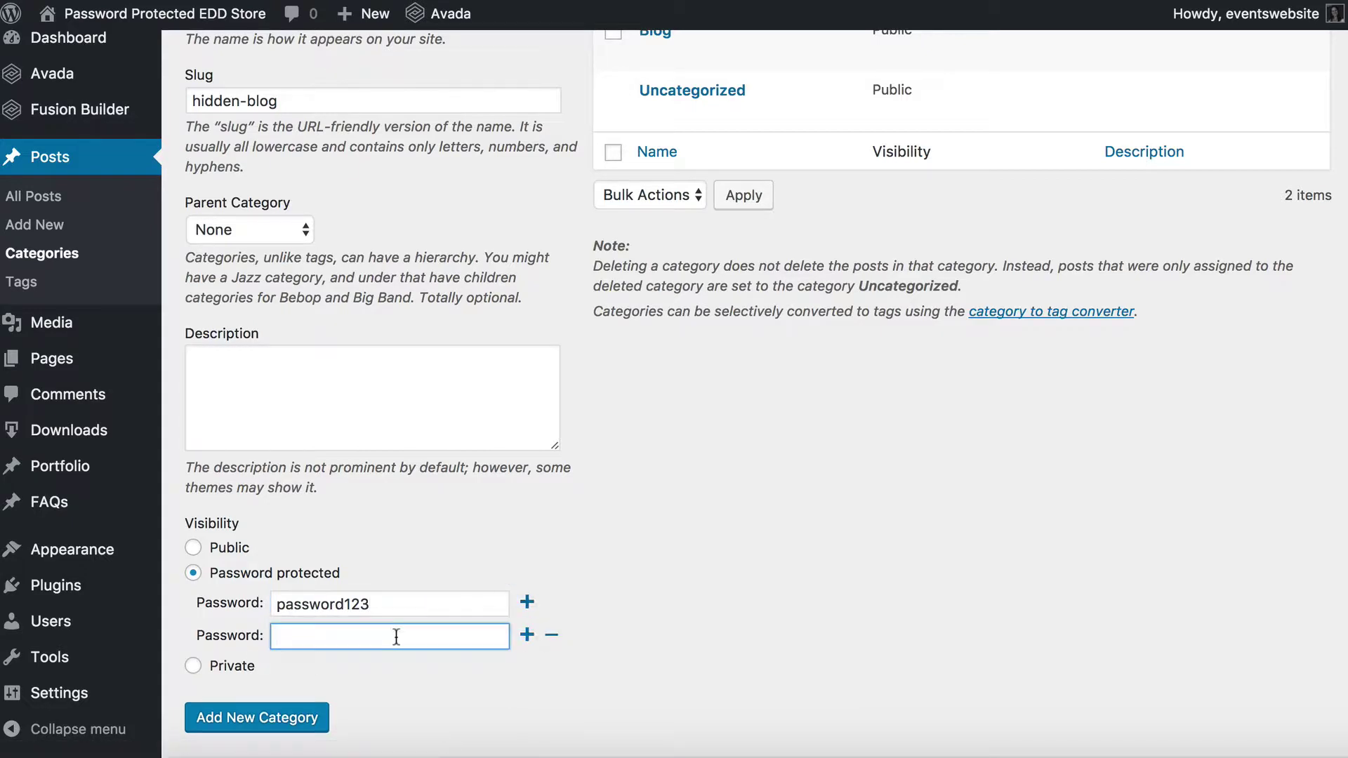
type("password987")
Switch visibility back to Password protected after briefly choosing Private, keeping both passwords
left_click(195, 667)
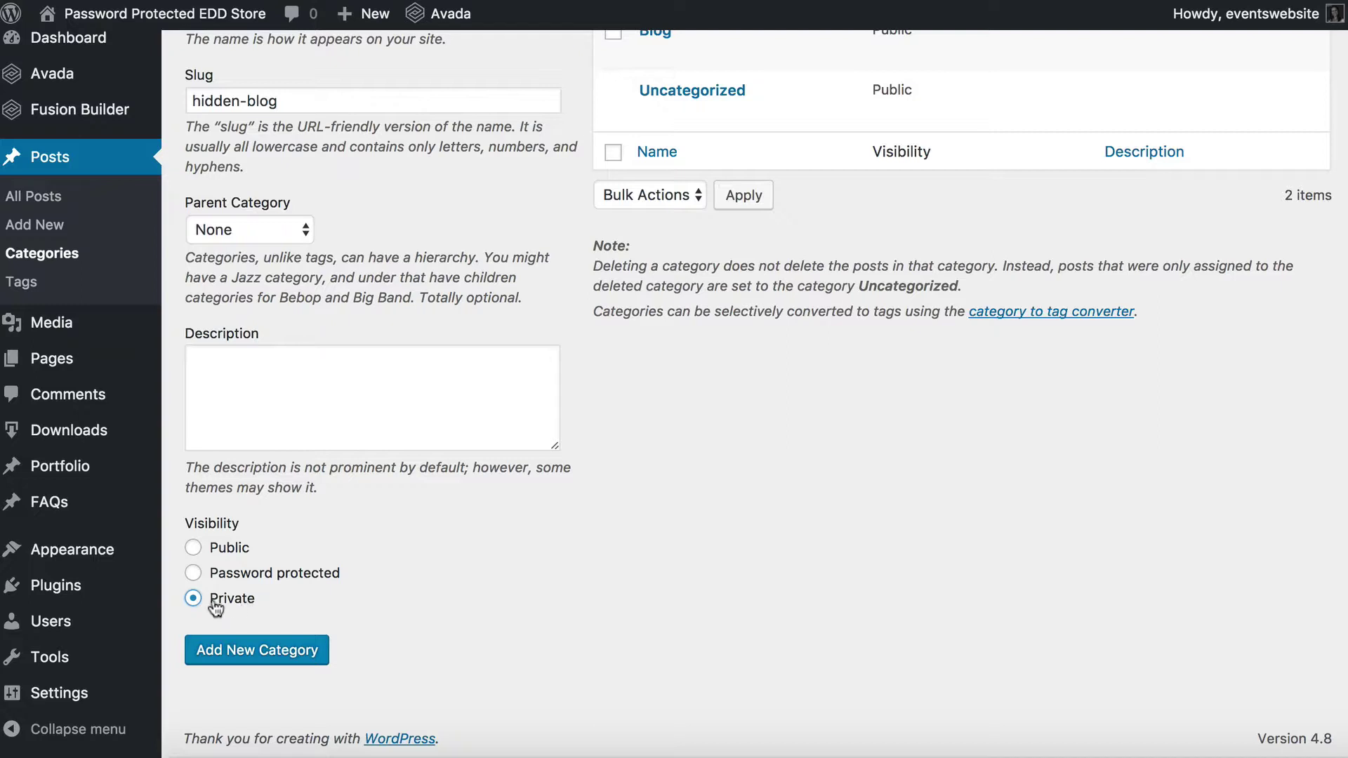
mouse_move(40, 632)
left_click(209, 579)
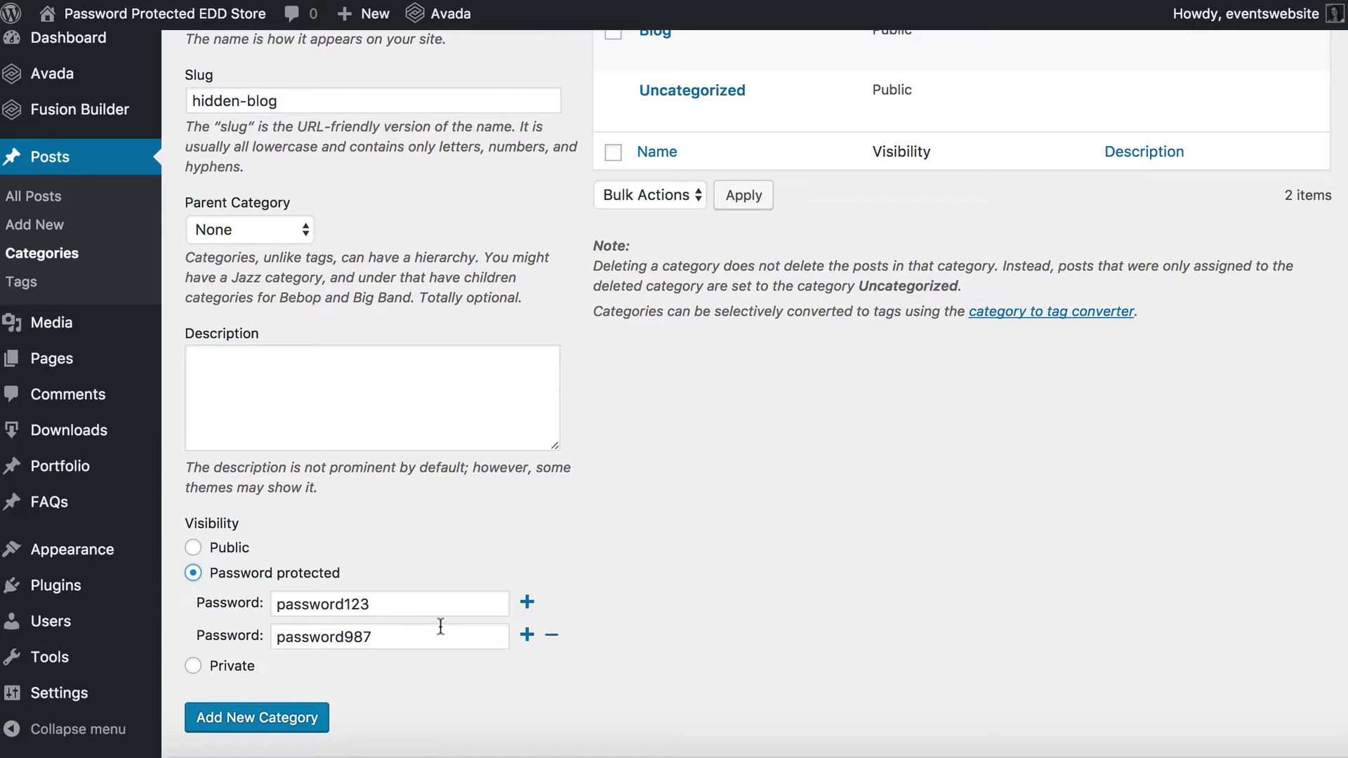
left_click_drag(386, 605, 209, 612)
left_click_drag(394, 636, 181, 634)
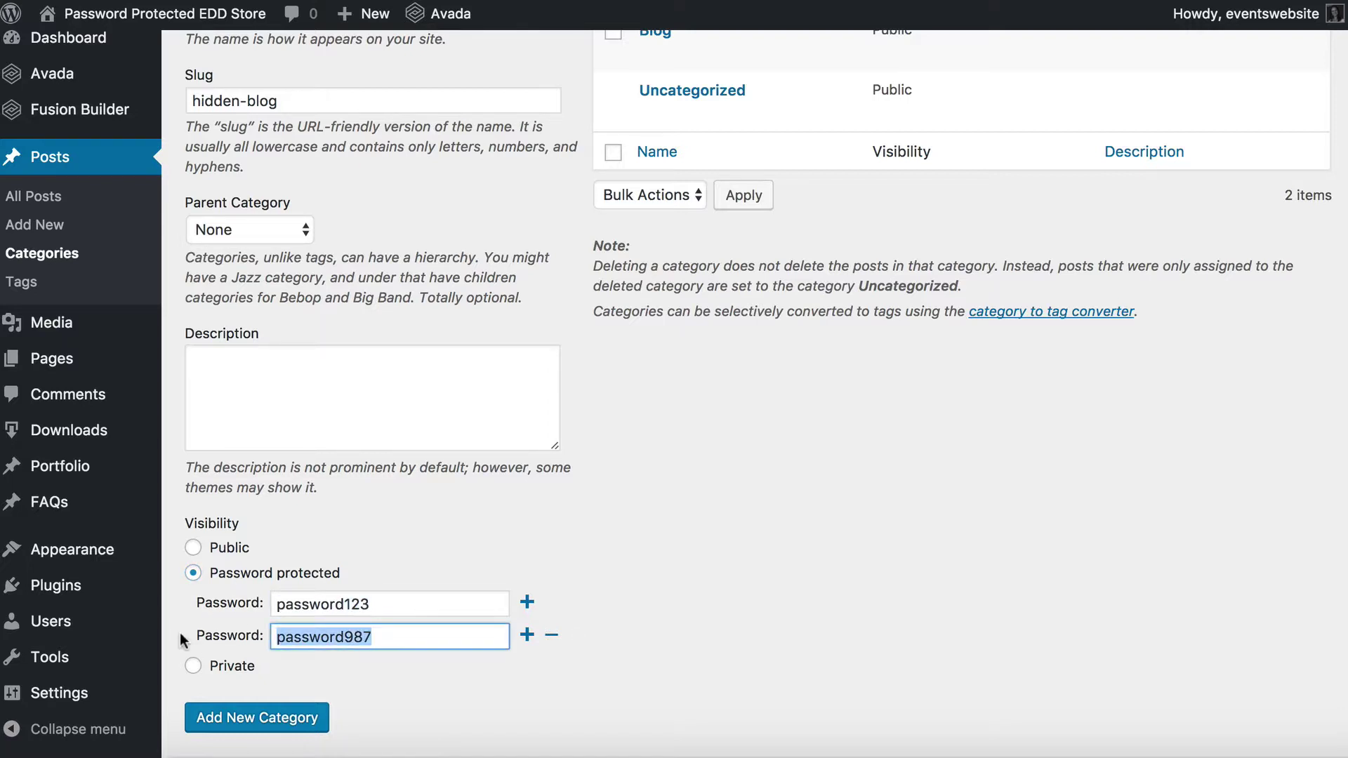
left_click(383, 590)
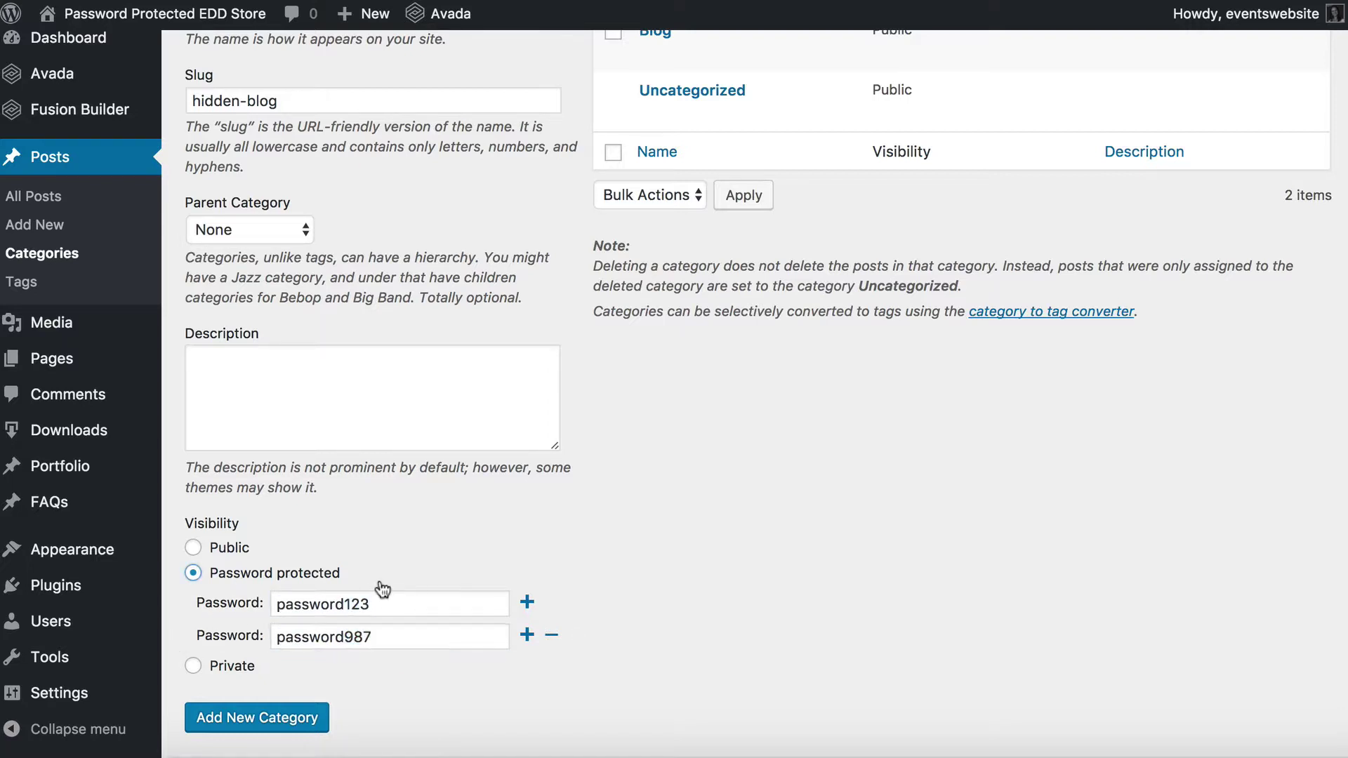
Add the Hidden Blog category, confirm its Password protected status, and go to All Posts
left_click(235, 728)
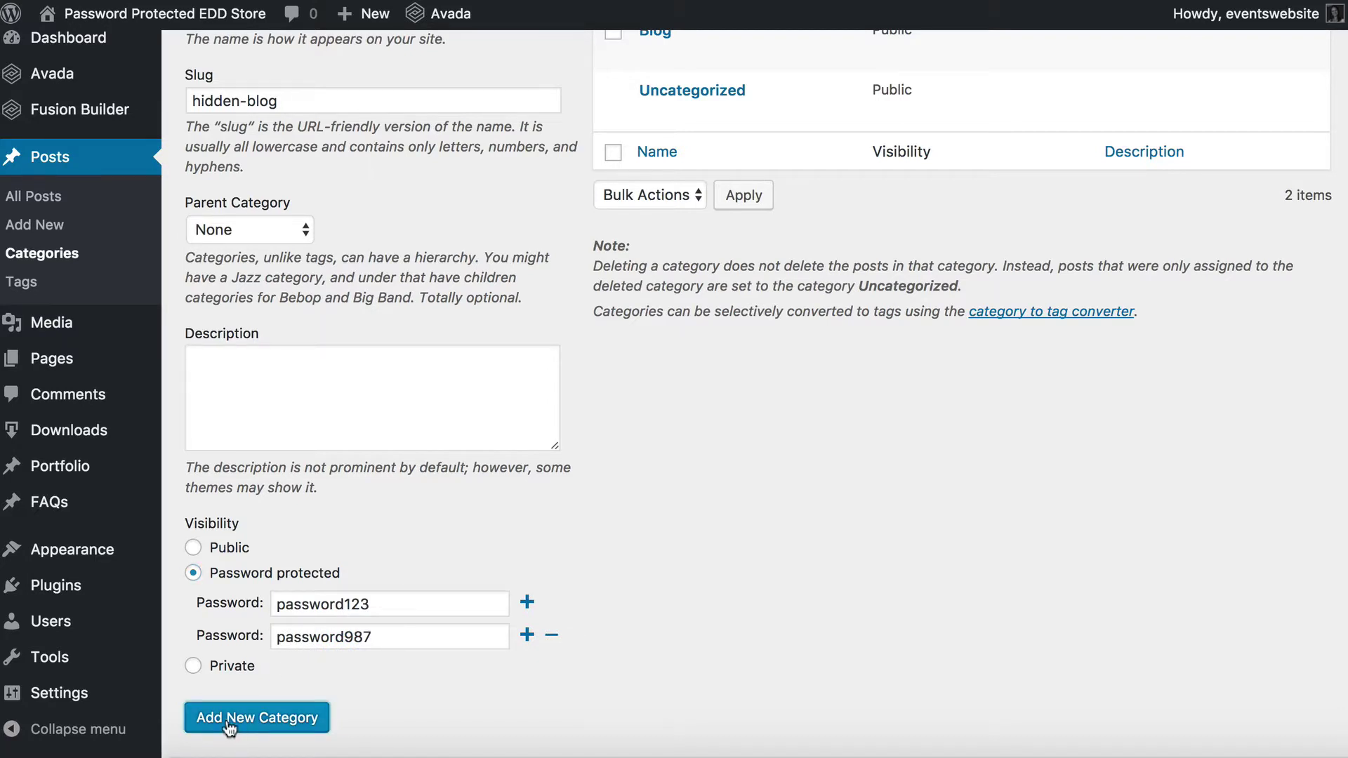
scroll(673, 487, "up", 3)
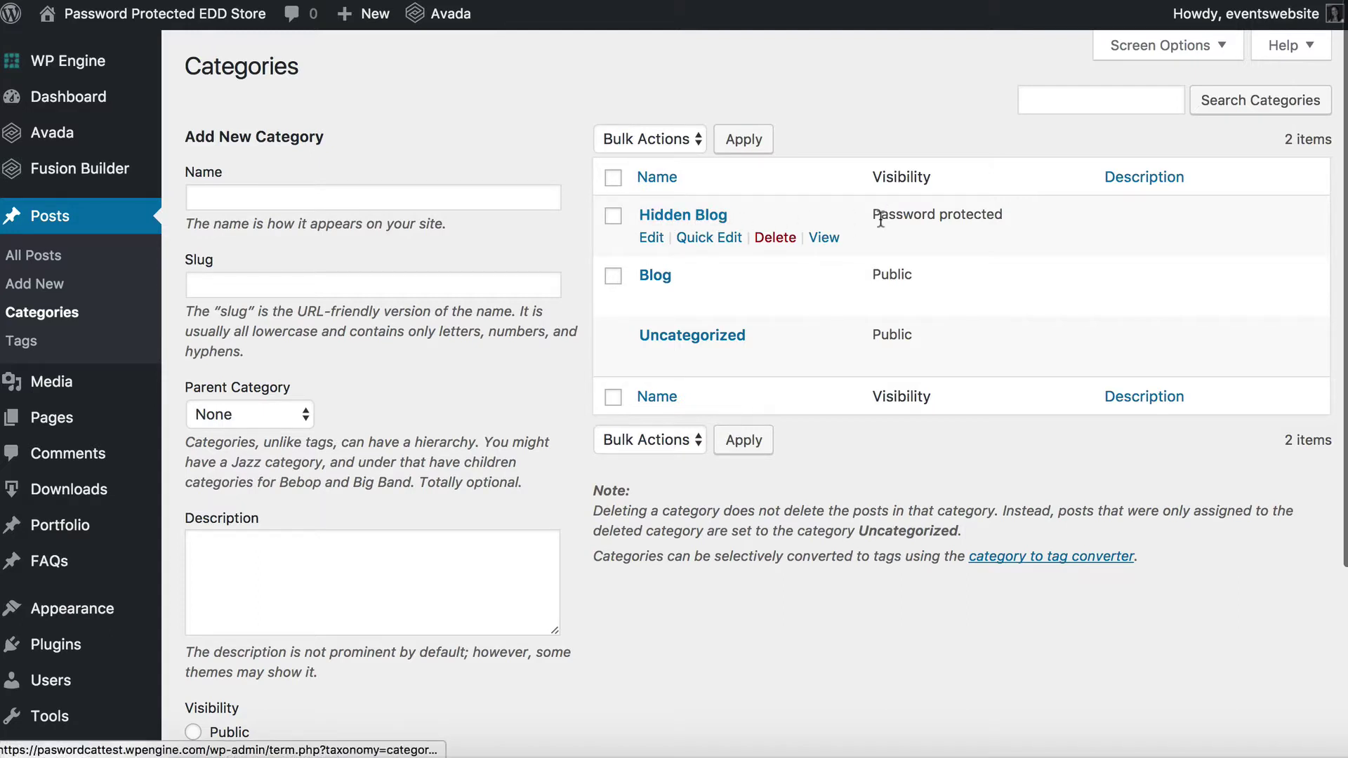
left_click_drag(872, 214, 1014, 217)
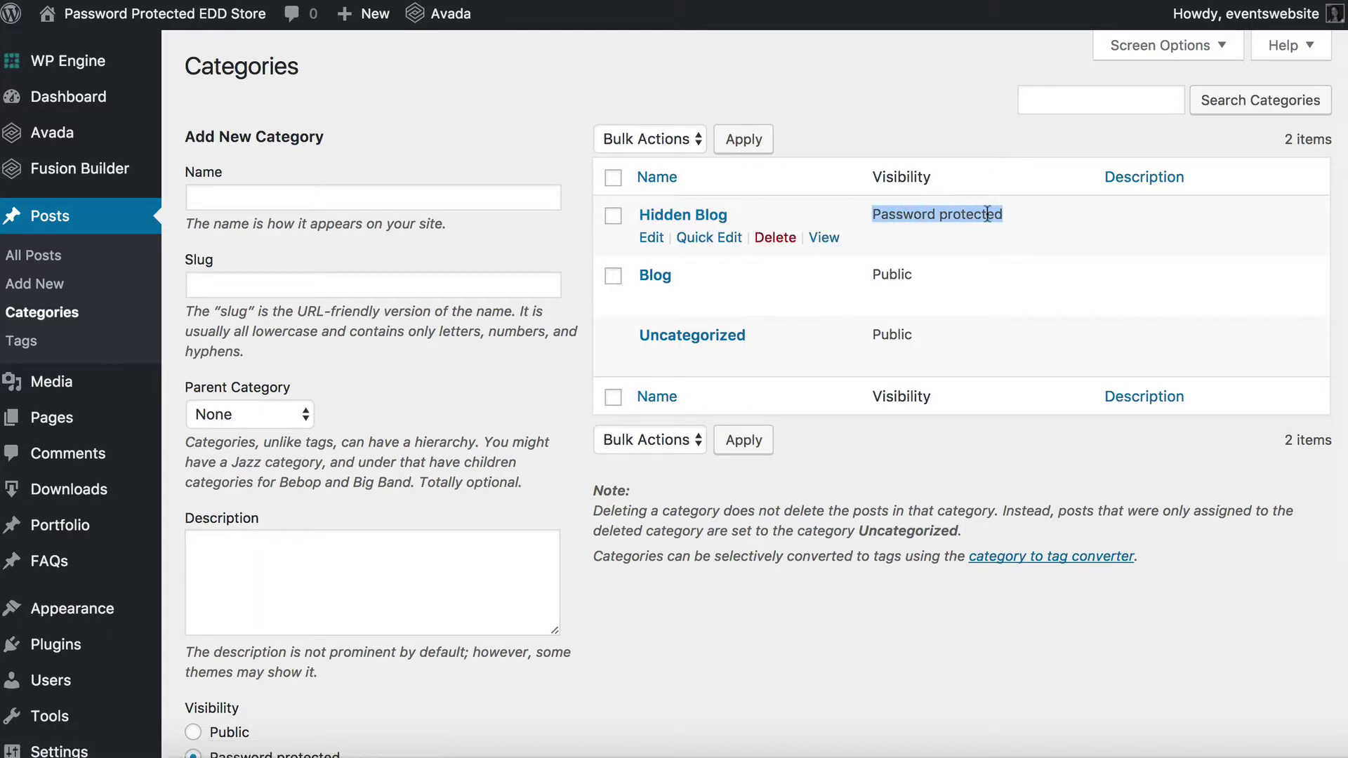
left_click(48, 261)
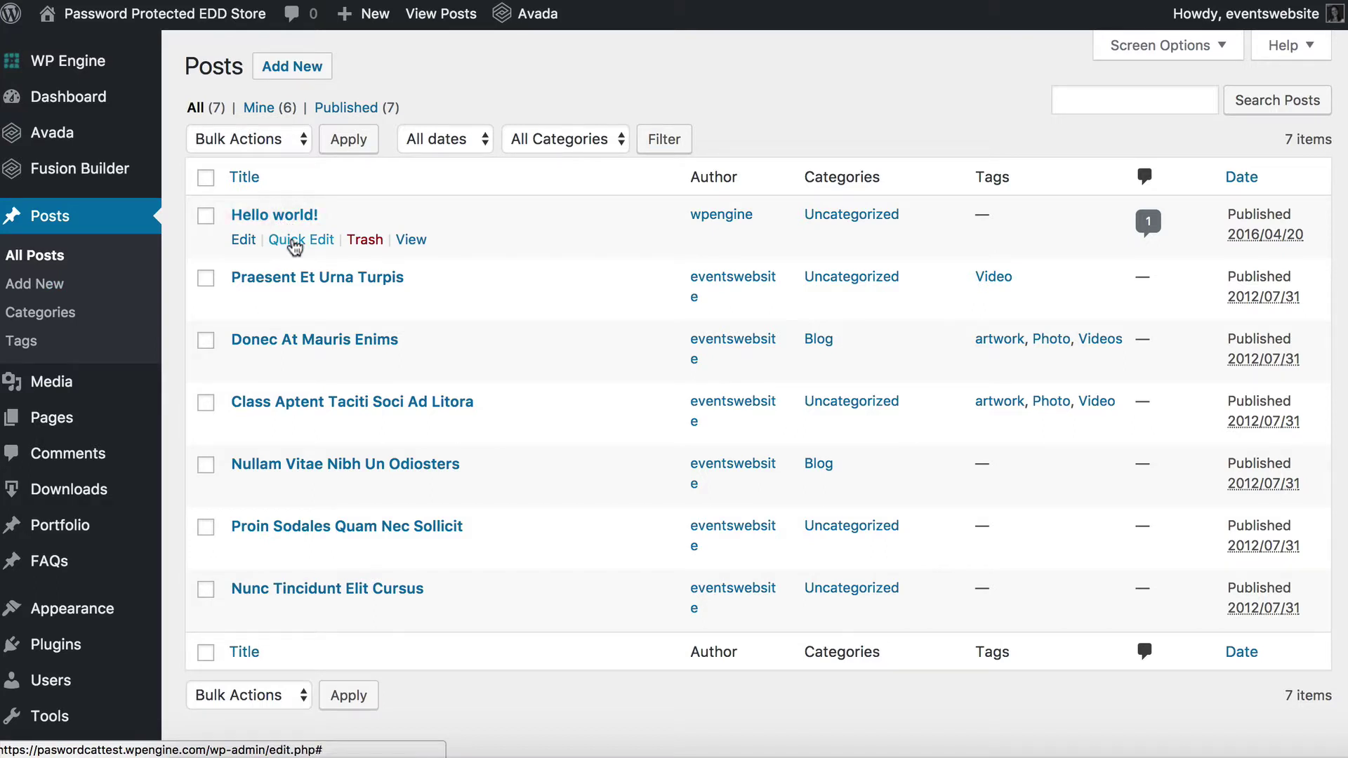
Quick-edit Hello world!, Praesent Et Urna Turpis and Class Aptent Taciti Soci Ad Litora from Uncategorized to Hidden Blog
left_click(295, 240)
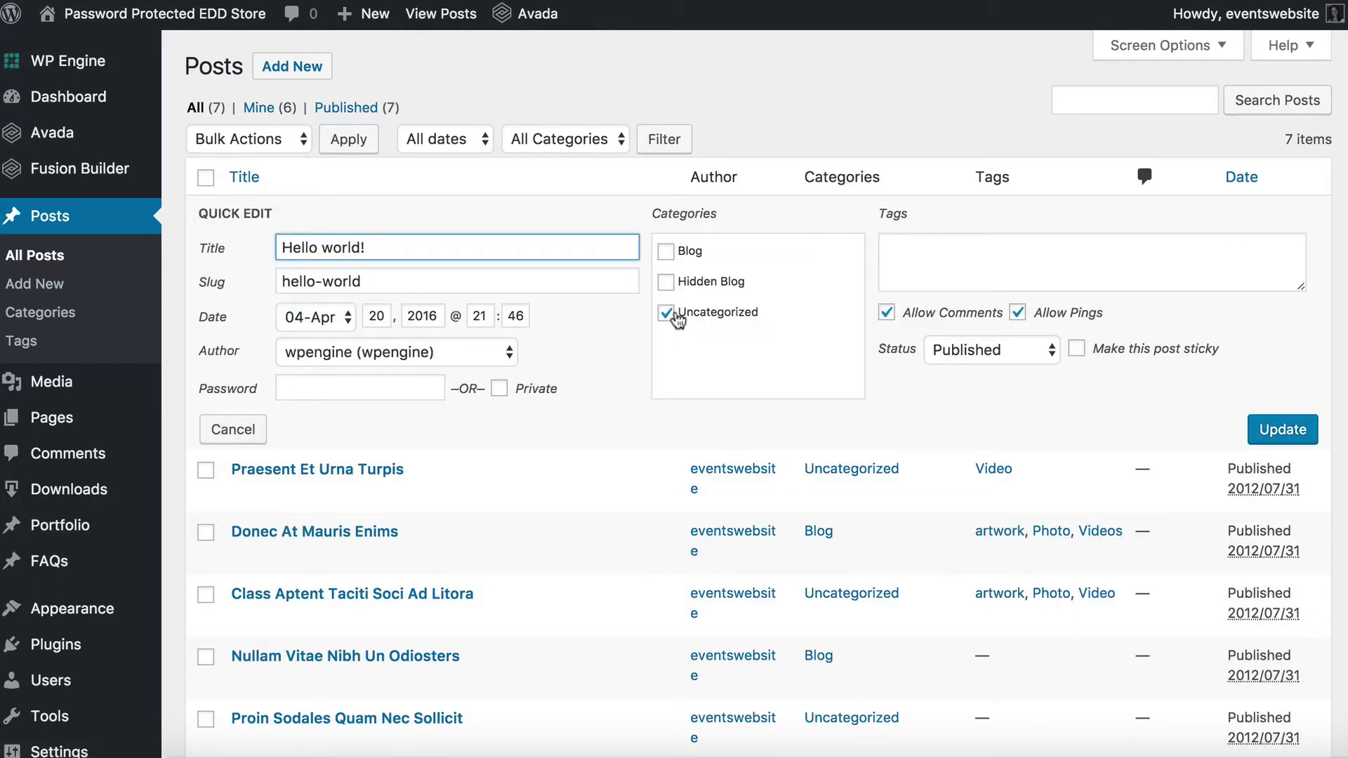
left_click(667, 313)
left_click(666, 282)
left_click(1280, 433)
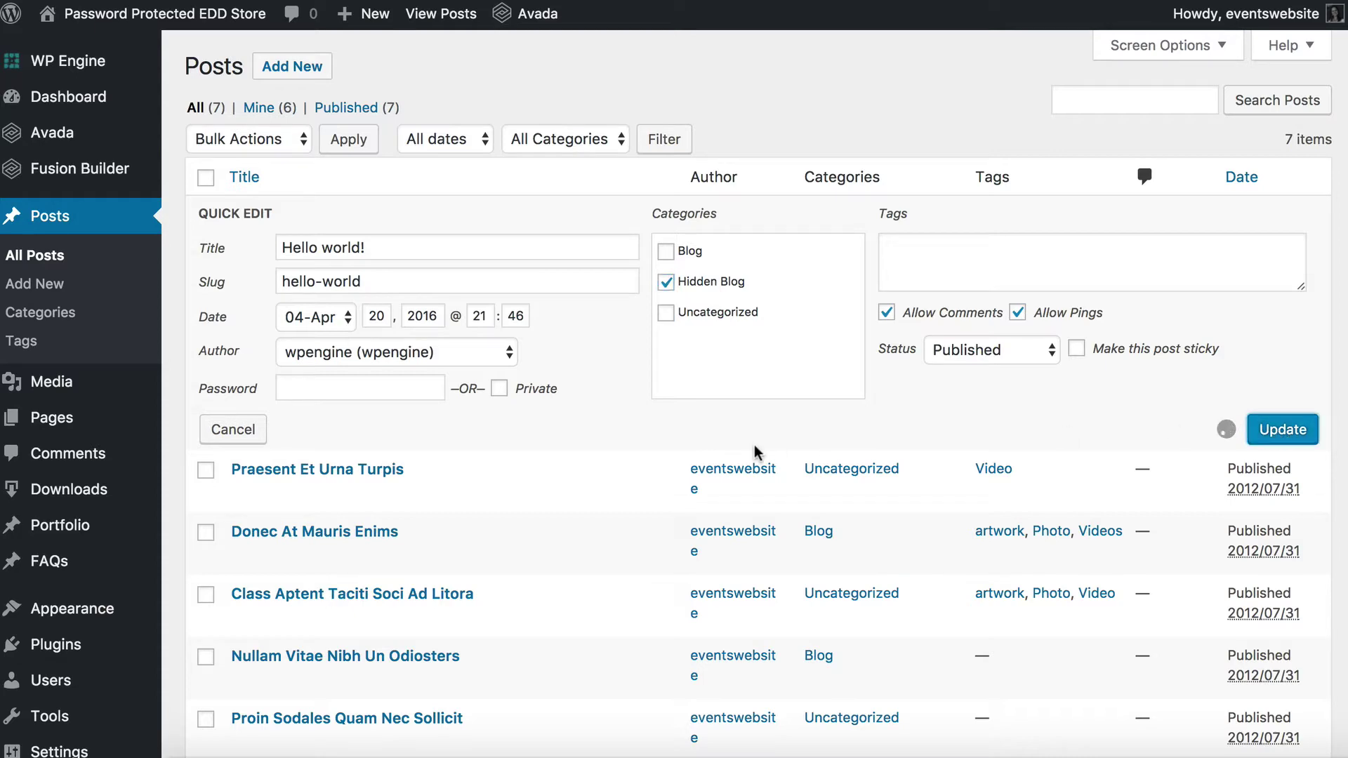
left_click(301, 302)
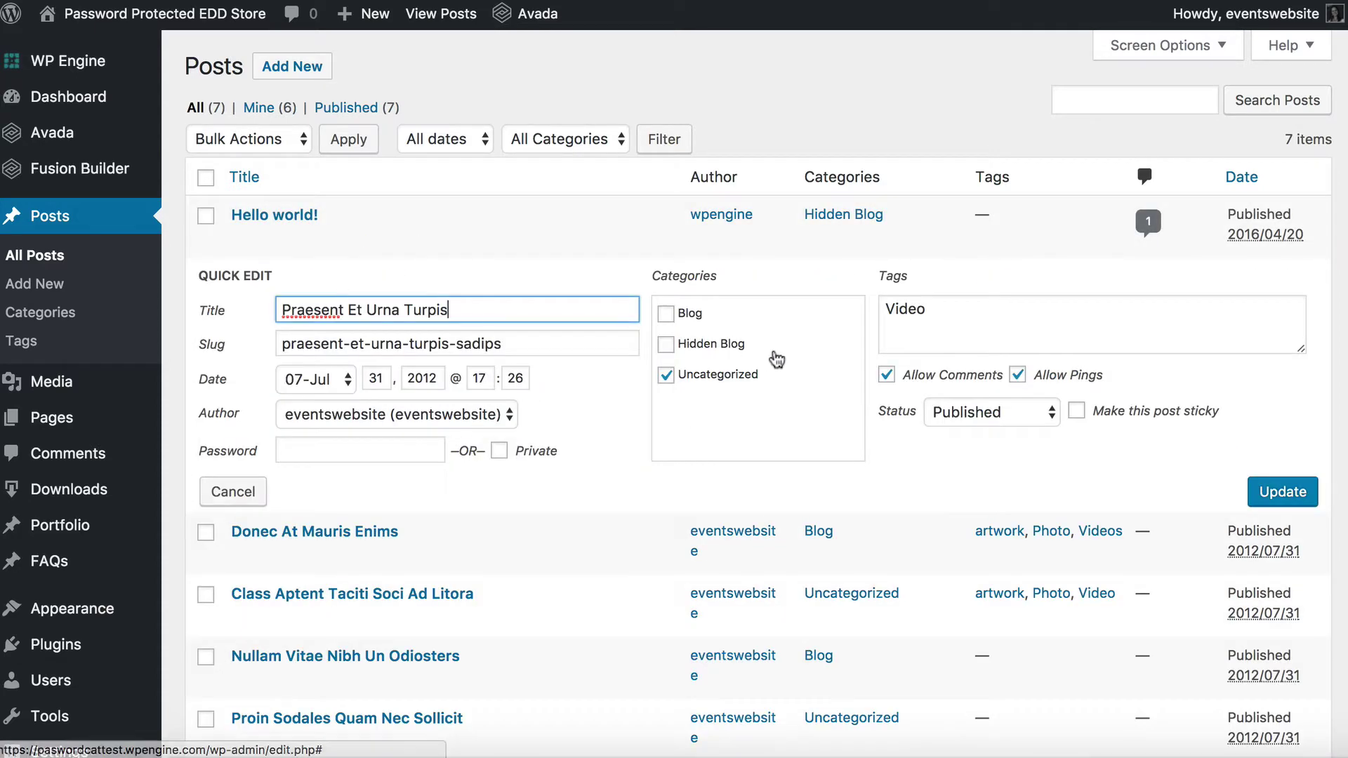
left_click(666, 344)
left_click(666, 375)
left_click(1280, 495)
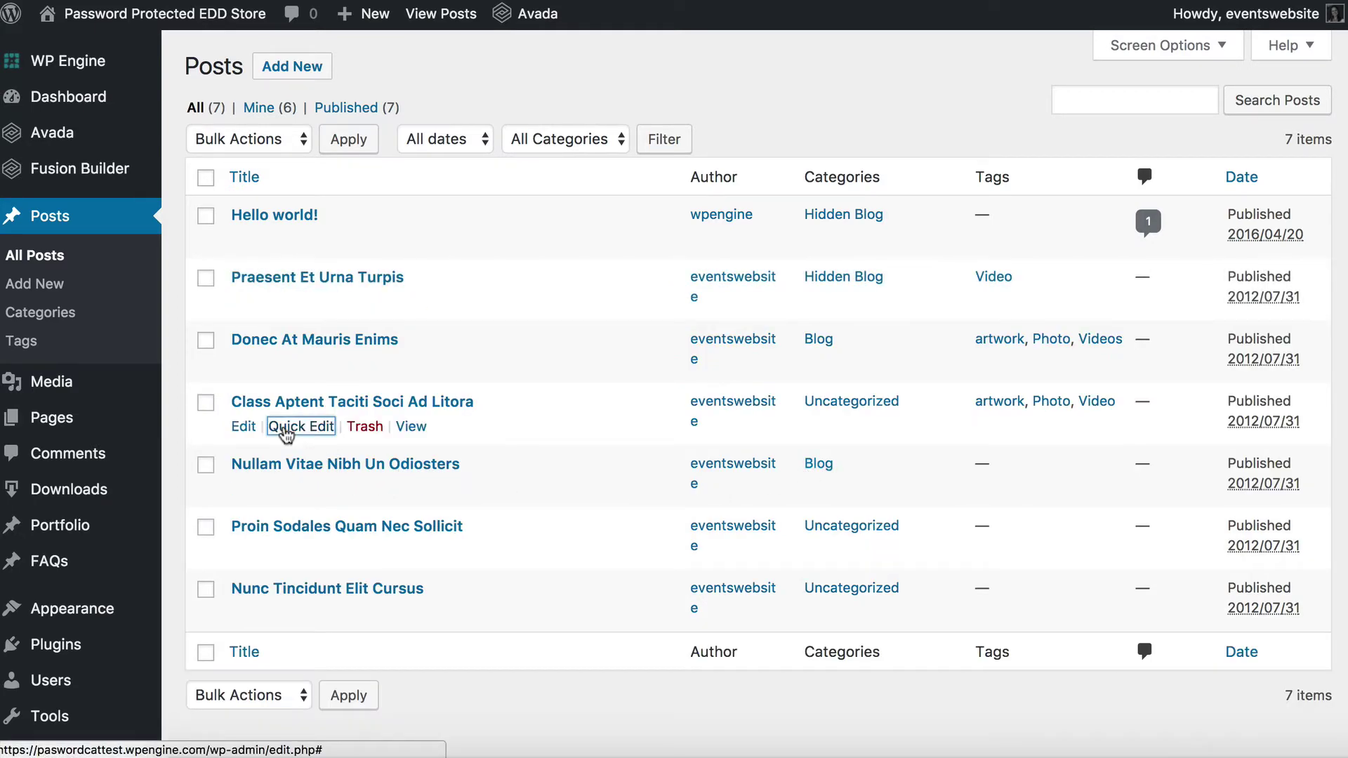
left_click(284, 426)
left_click(666, 469)
left_click(666, 500)
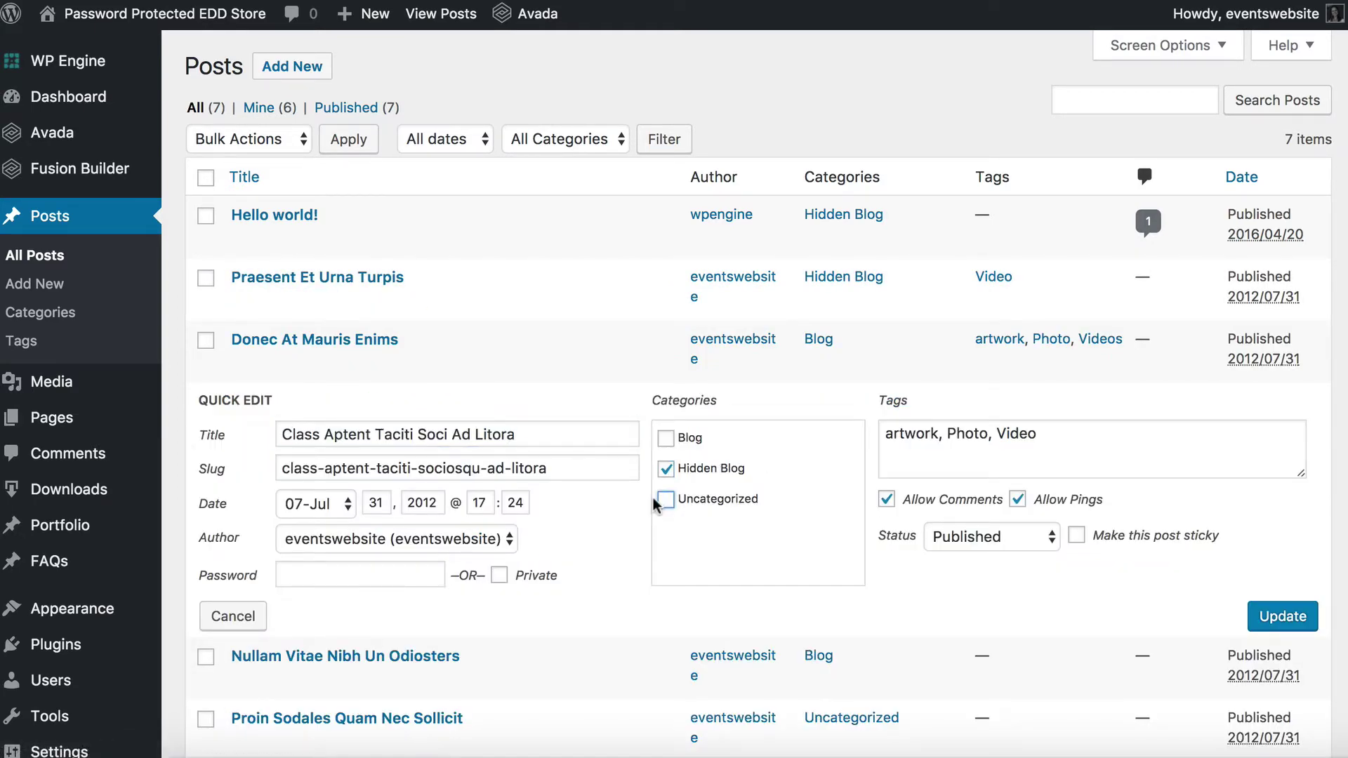
left_click(1269, 620)
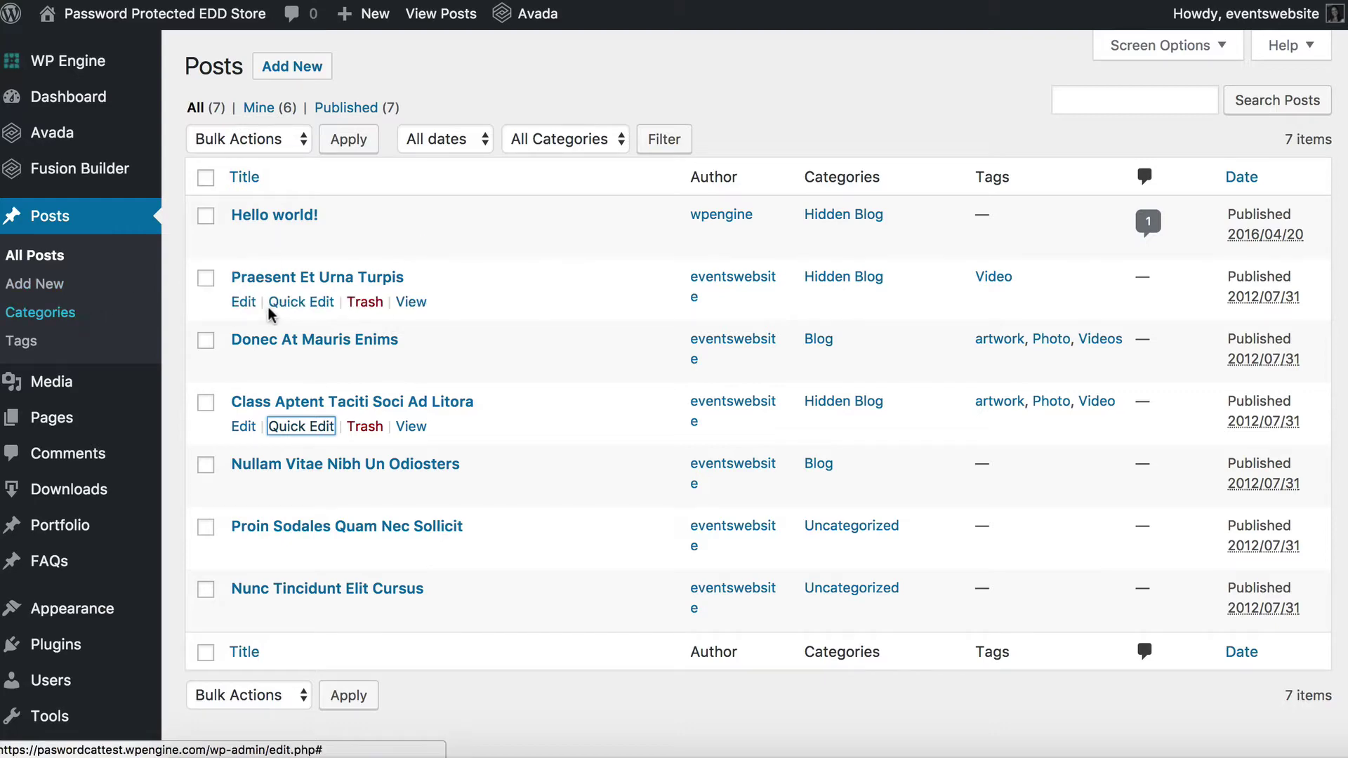
View a protected post on the site, then submit the category password to reveal Hidden Blog posts
left_click(410, 240)
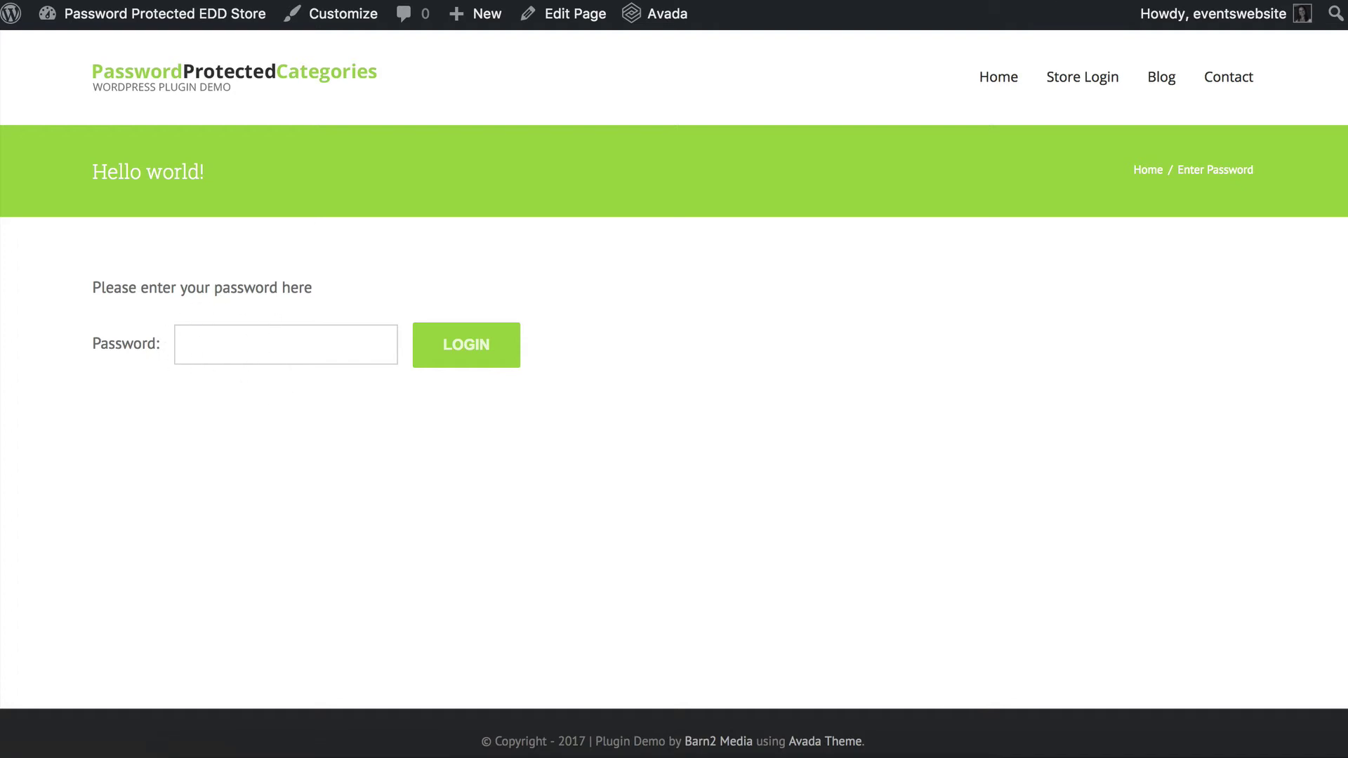
key("alt+Left")
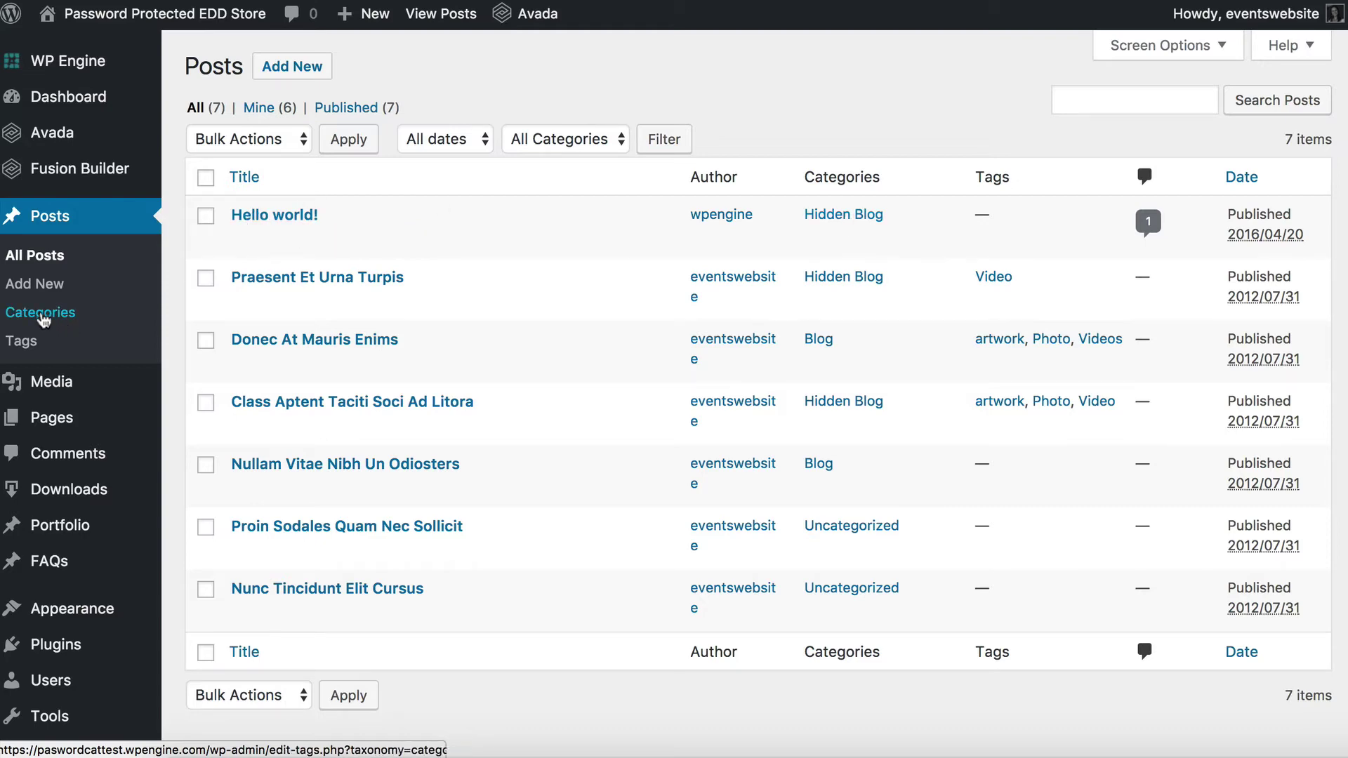
left_click(21, 314)
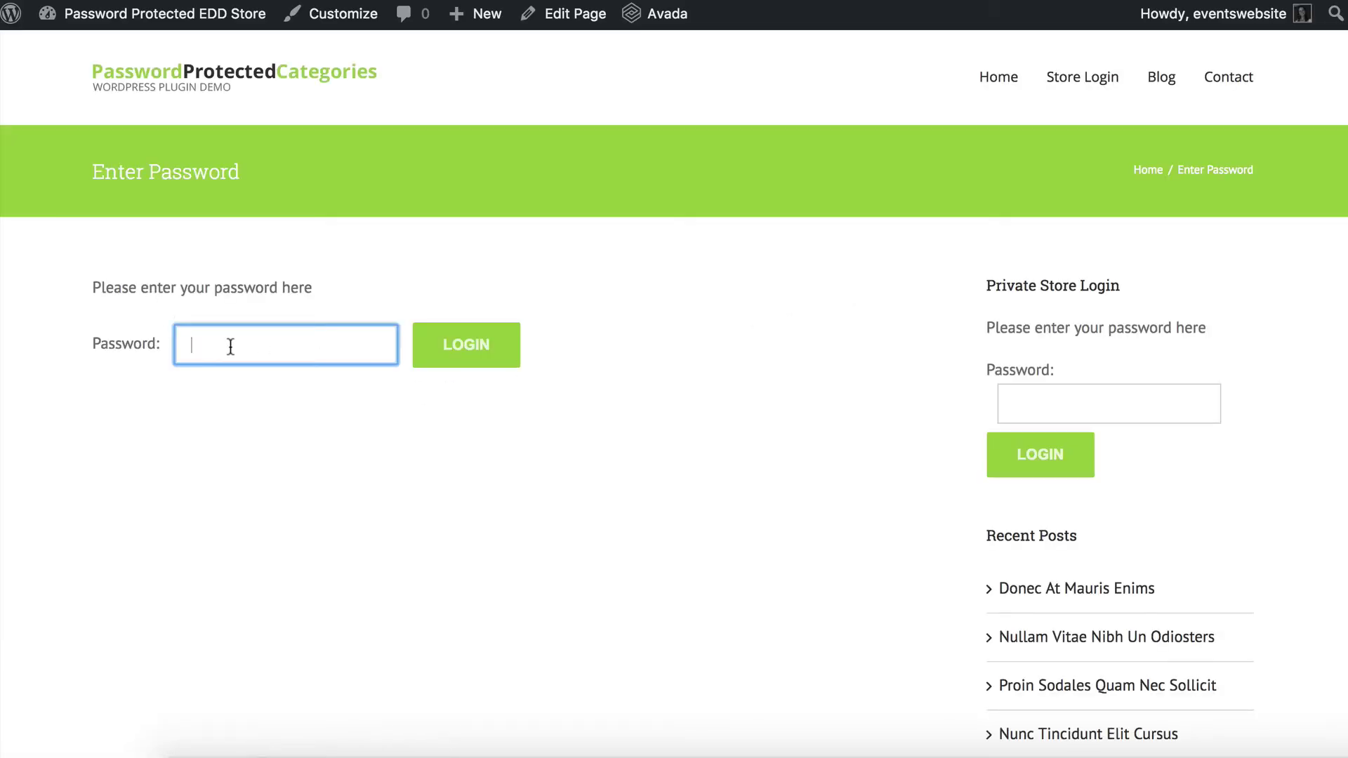
type("p")
left_click(466, 351)
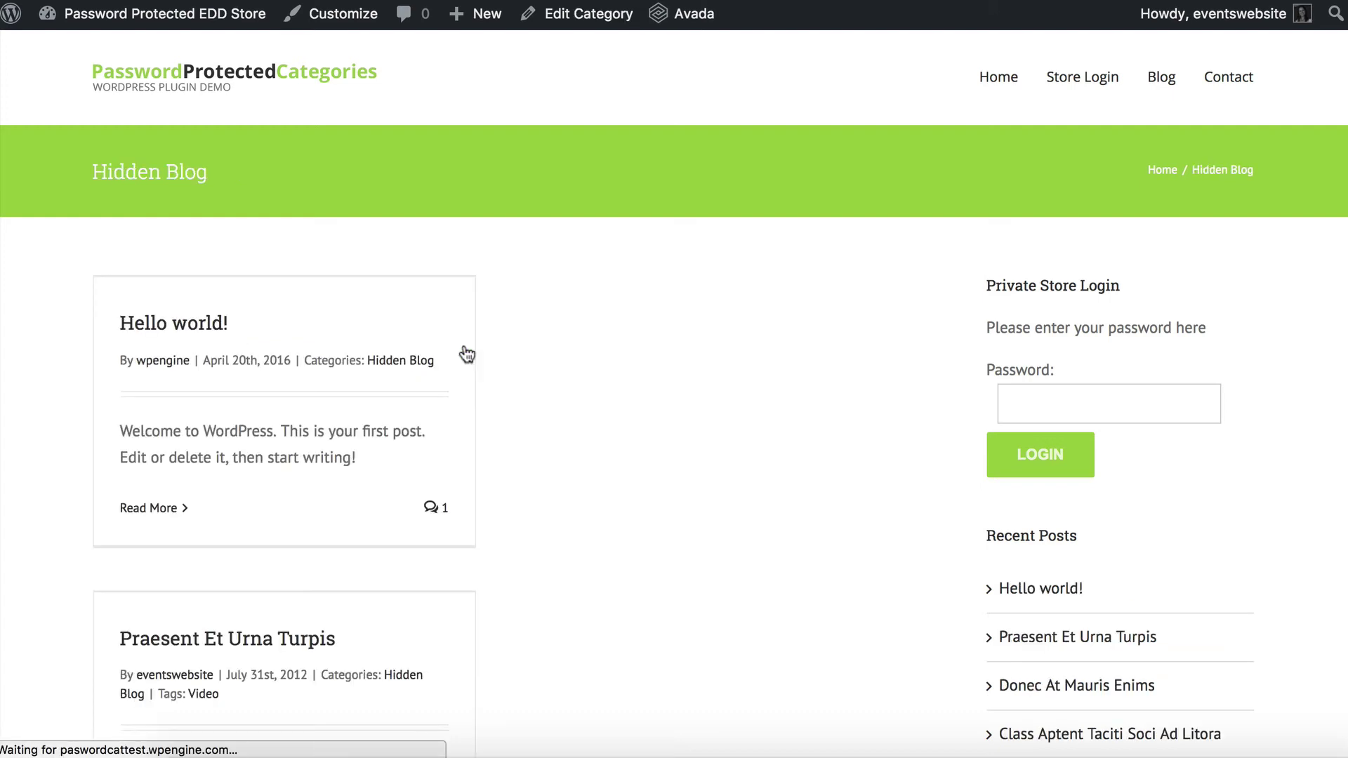
scroll(498, 488, "down", 10)
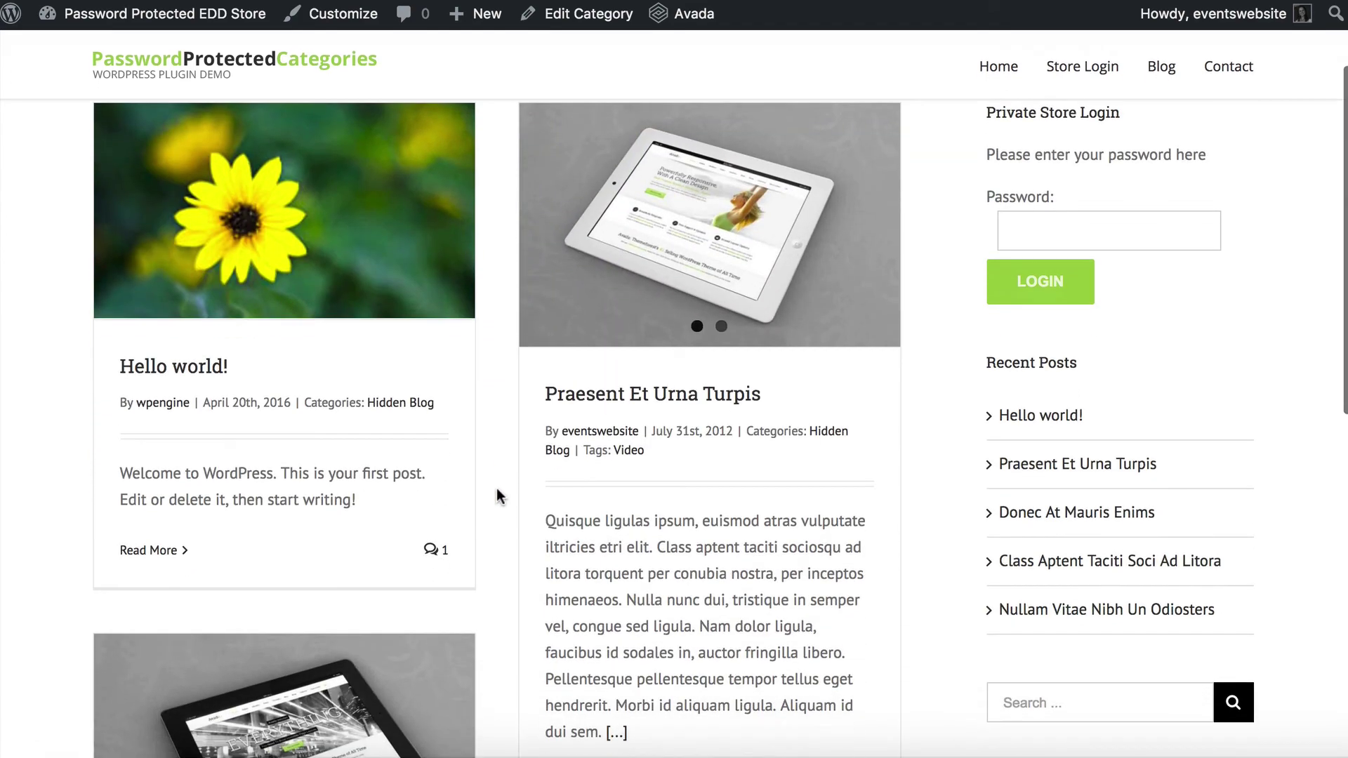
scroll(498, 487, "up", 10)
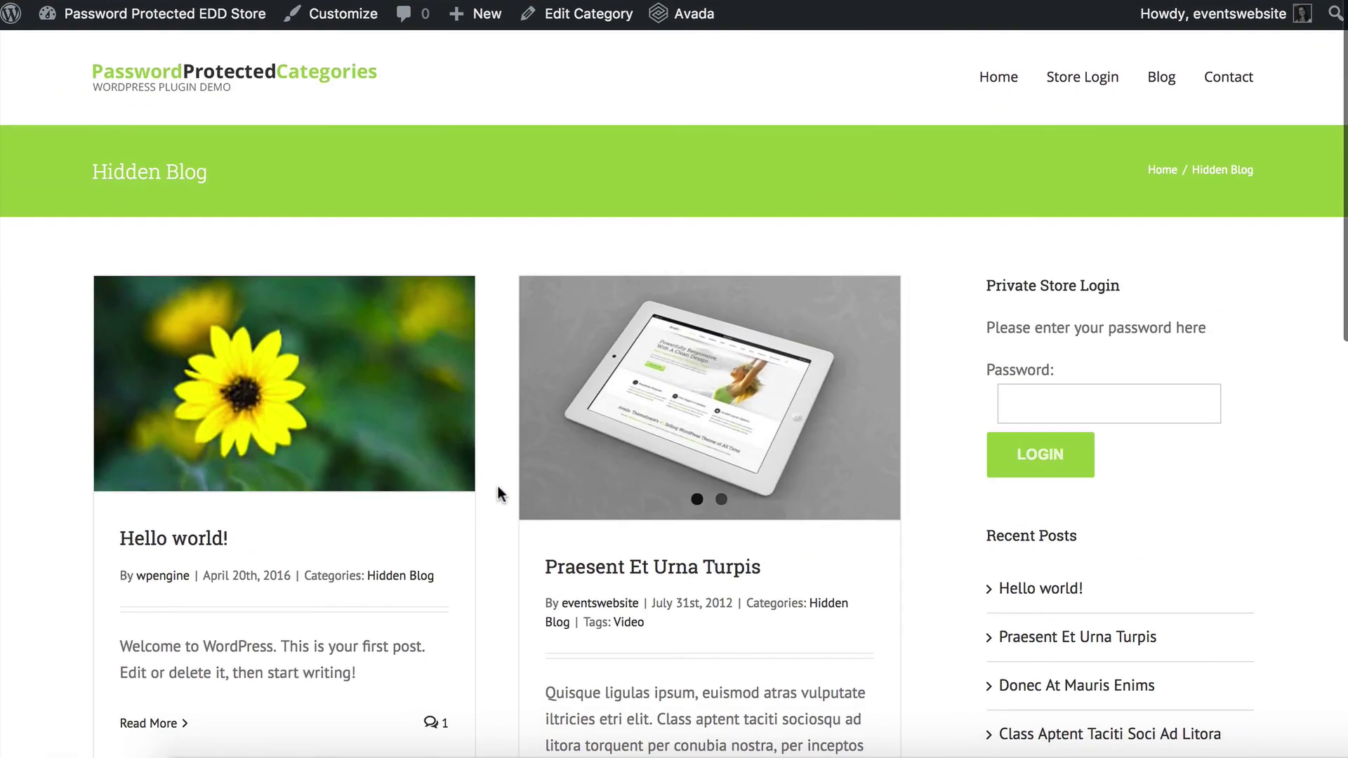